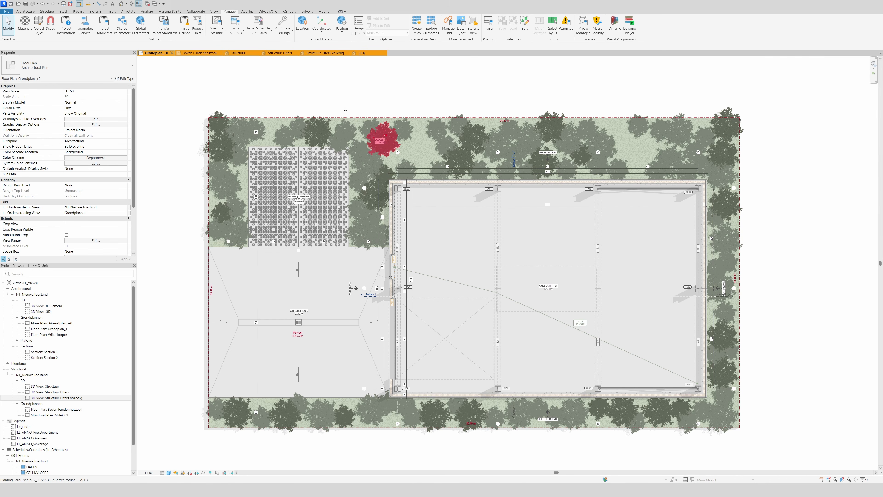
Look through the open views: the full 3D model, Structuur, Structuur Filters and Structuur Filters Volledig.
{"action": "left_click", "coordinate": [243, 53]}
{"action": "left_click", "coordinate": [360, 53]}
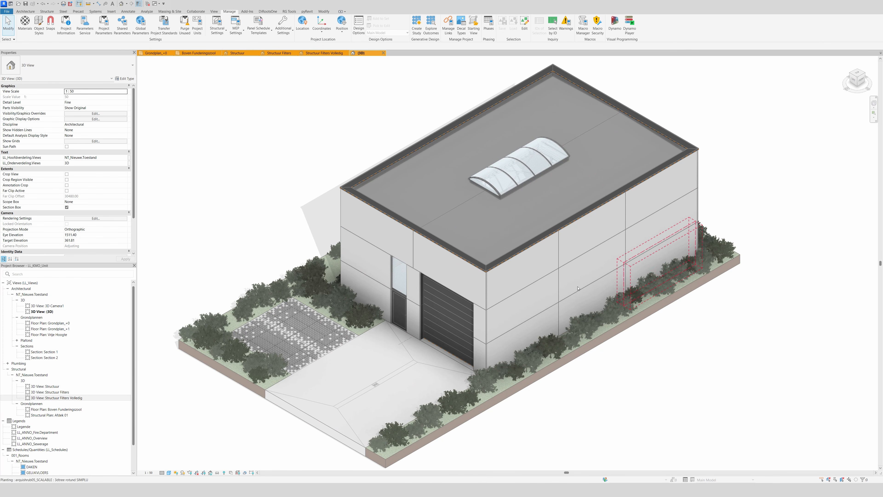
{"action": "left_click", "coordinate": [233, 53]}
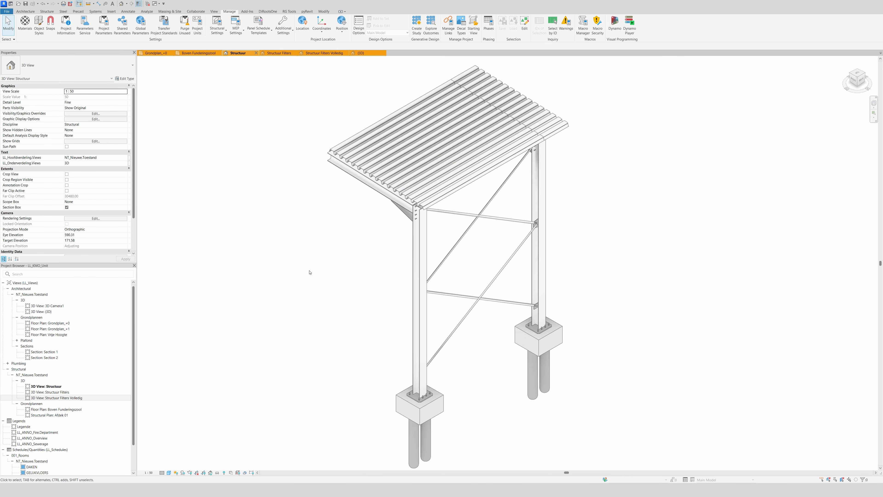
{"action": "left_click", "coordinate": [277, 53]}
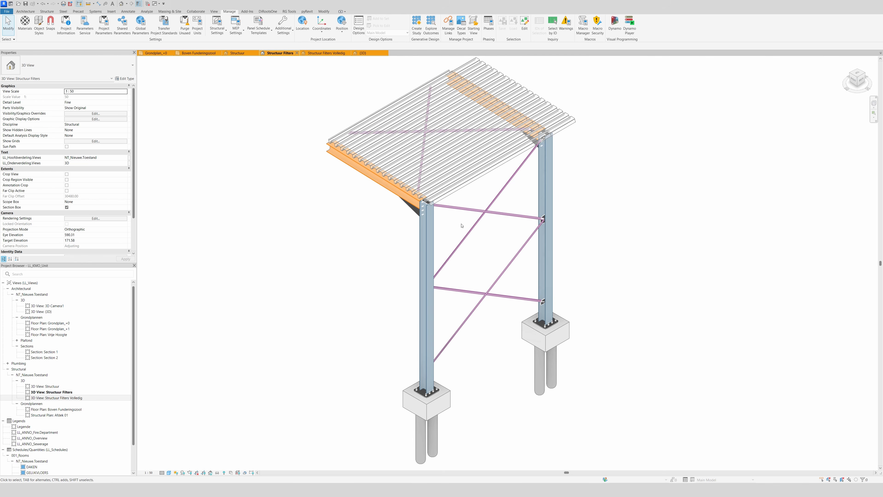
{"action": "left_click", "coordinate": [316, 54]}
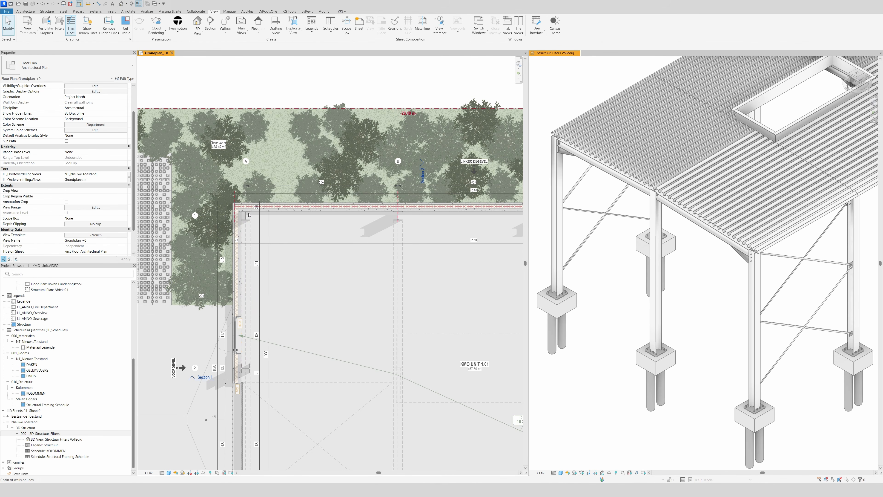
Set the Mark of the HEA300 structural column at grid A-1 in the ground floor plan to SK01.
{"action": "scroll", "coordinate": [249, 219], "scroll_direction": "up", "scroll_amount": 1}
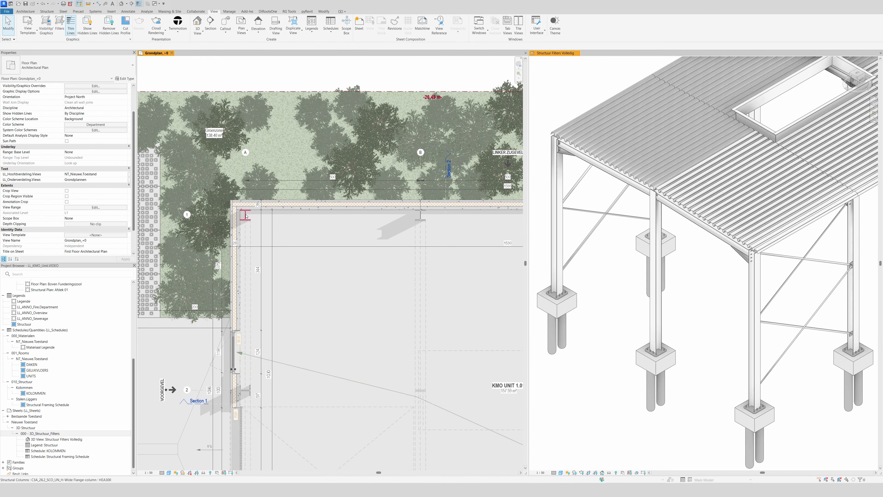
{"action": "left_click", "coordinate": [247, 218]}
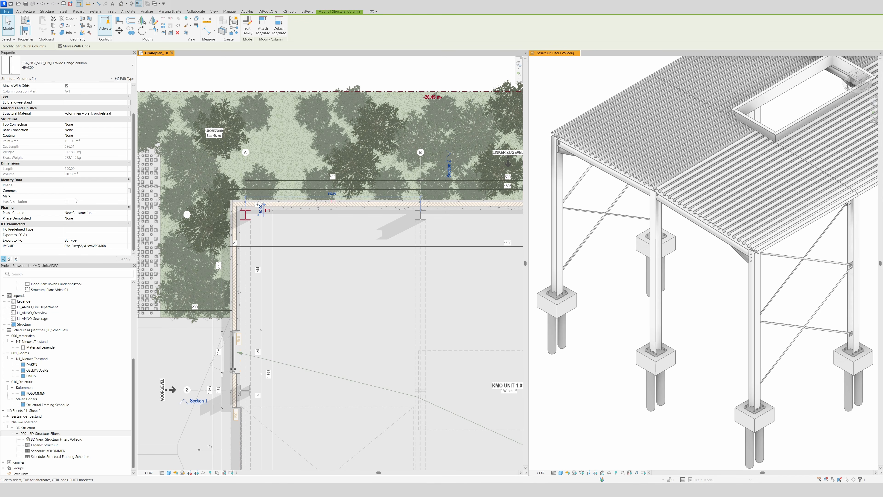
{"action": "left_click", "coordinate": [76, 197]}
{"action": "type", "text": "SK01"}
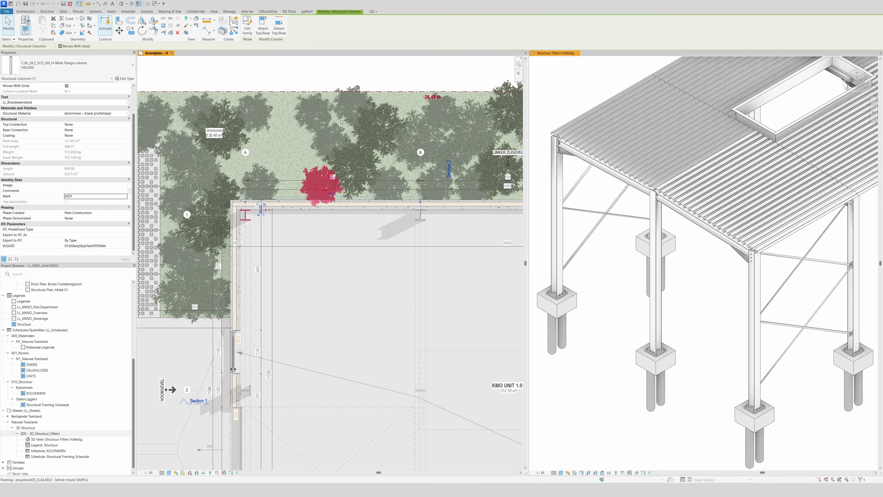
{"action": "left_click", "coordinate": [189, 12]}
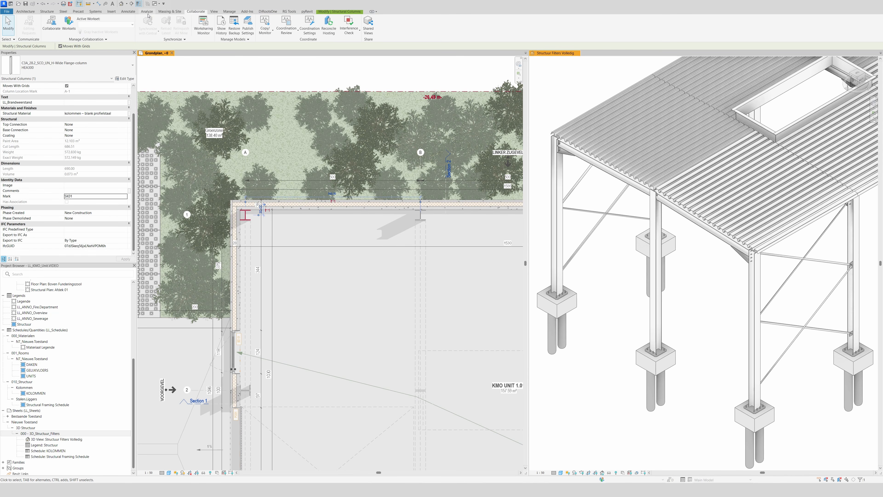
{"action": "left_click", "coordinate": [291, 258]}
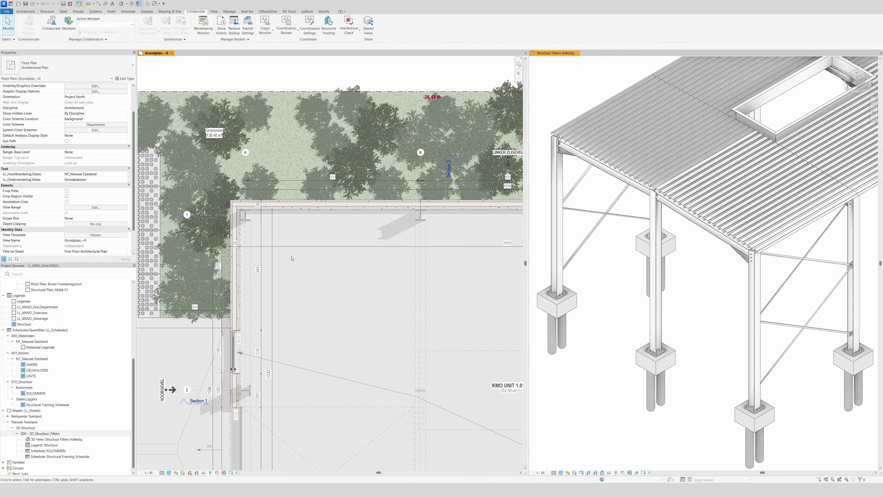
Tag the column at grid A-1 by category with a leader, placing the tag diagonally below it inside the building.
{"action": "left_click", "coordinate": [120, 12]}
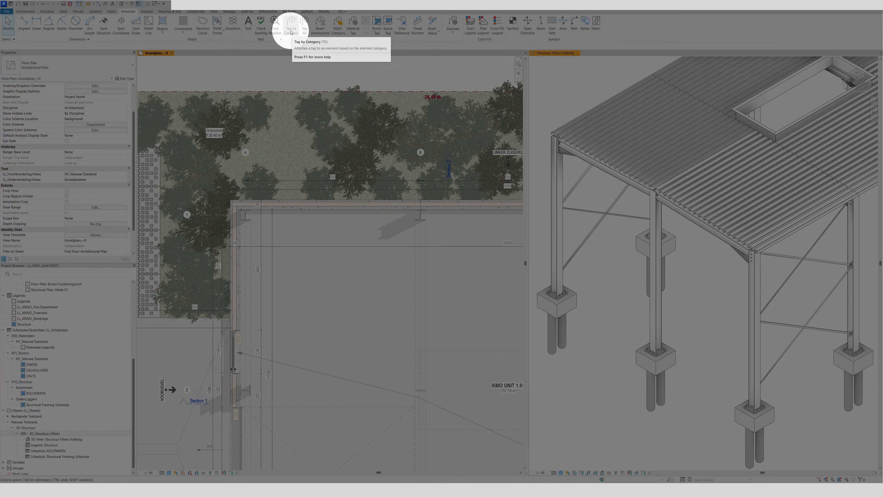
{"action": "left_click", "coordinate": [291, 32]}
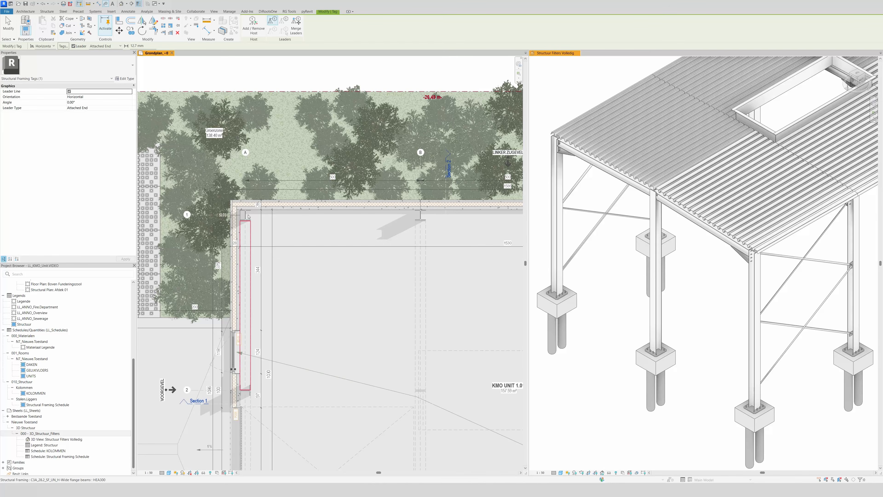
{"action": "left_click", "coordinate": [277, 216]}
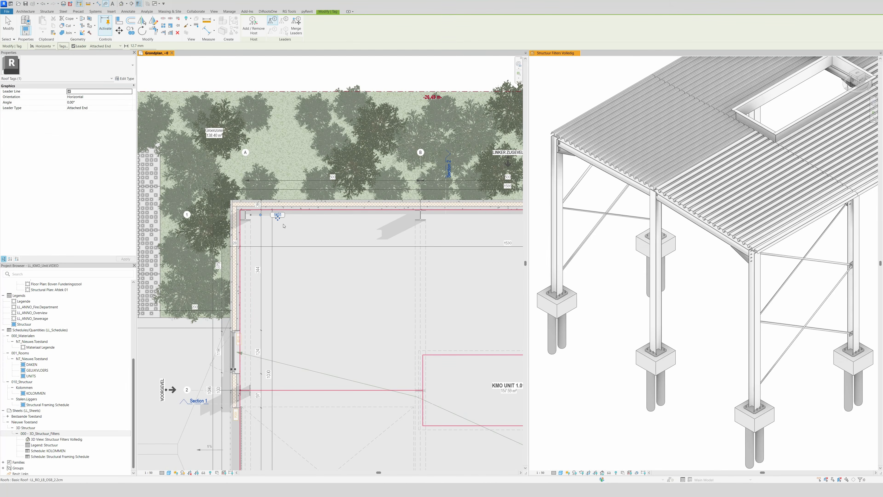
{"action": "left_click_drag", "start_coordinate": [277, 217], "coordinate": [272, 232]}
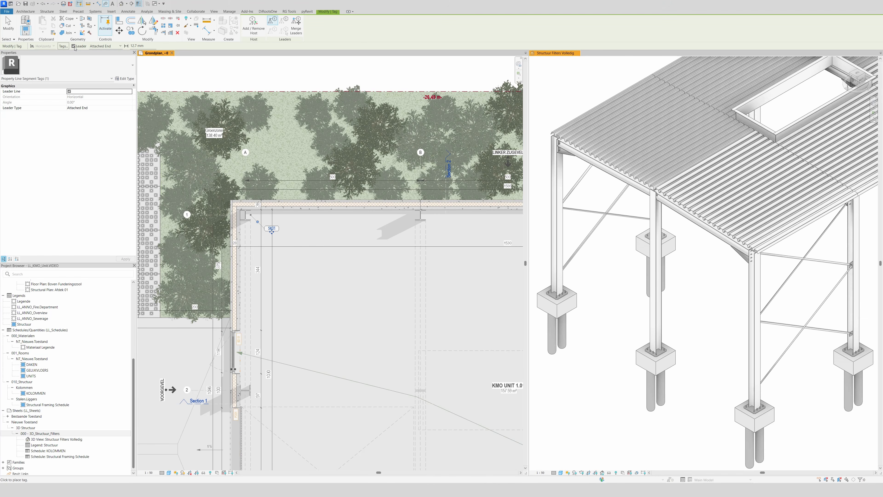
Change the leader type to Free End for new tags and the column tag, and move its leader end onto the column's centre.
{"action": "left_click", "coordinate": [104, 46]}
{"action": "left_click", "coordinate": [100, 57]}
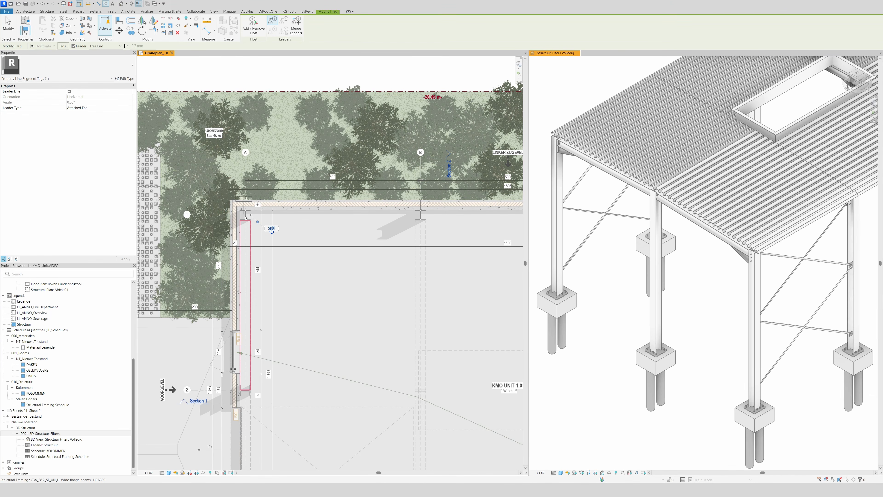
{"action": "key", "text": "Escape"}
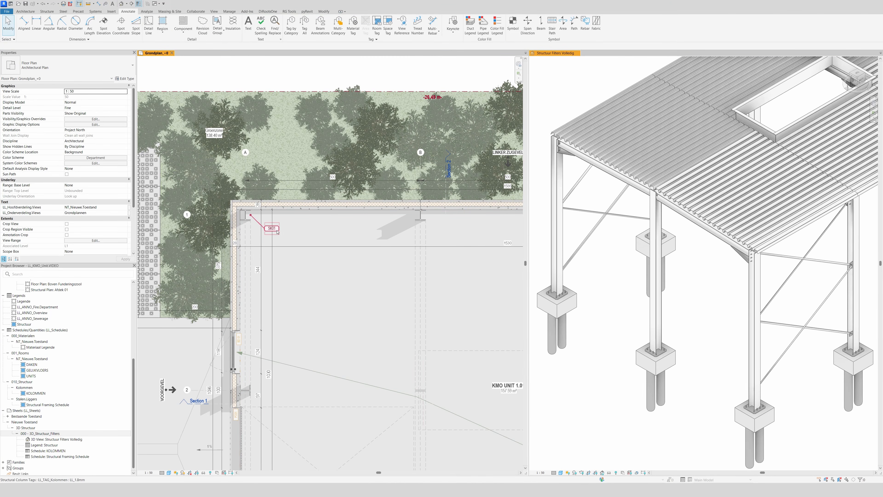
{"action": "left_click", "coordinate": [277, 232]}
{"action": "left_click", "coordinate": [124, 46]}
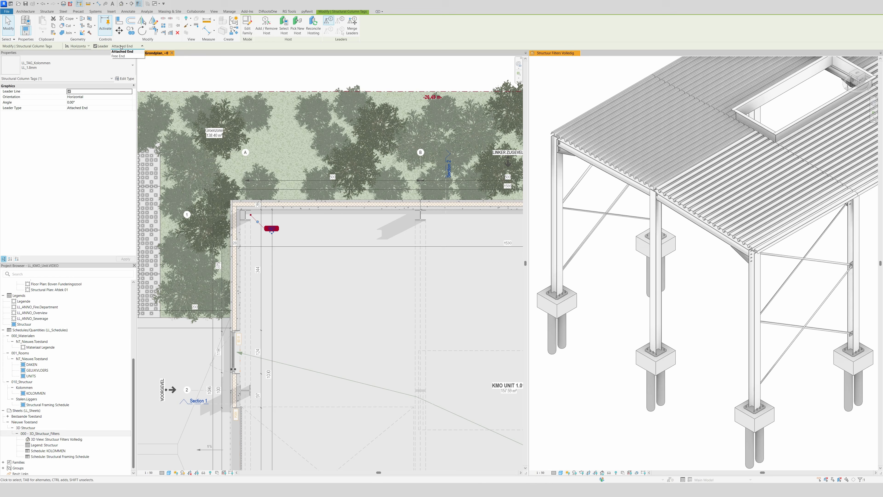
{"action": "left_click", "coordinate": [123, 57]}
{"action": "left_click_drag", "start_coordinate": [251, 215], "coordinate": [245, 215]}
{"action": "left_click", "coordinate": [325, 306]}
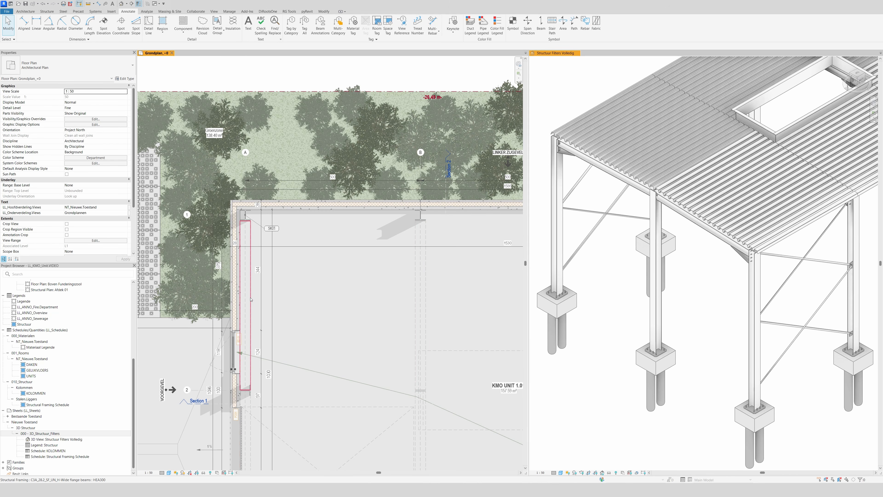
Check the Mark value of the HEA300 beam on grid A between grids 1 and 2.
{"action": "left_click", "coordinate": [258, 302]}
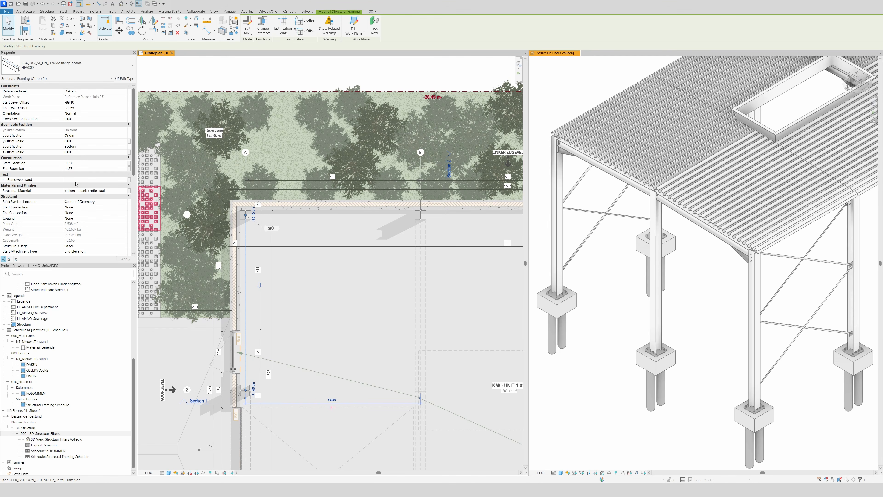
{"action": "scroll", "coordinate": [76, 184], "scroll_direction": "down", "scroll_amount": 5}
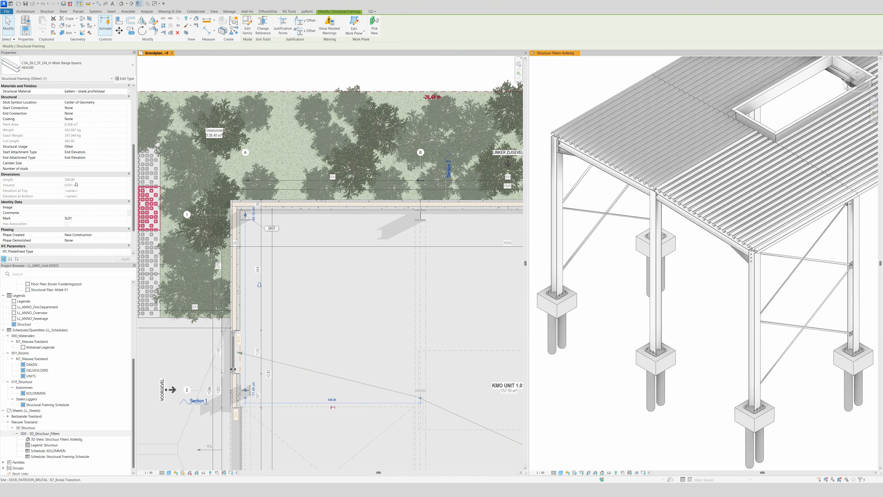
{"action": "left_click", "coordinate": [79, 219]}
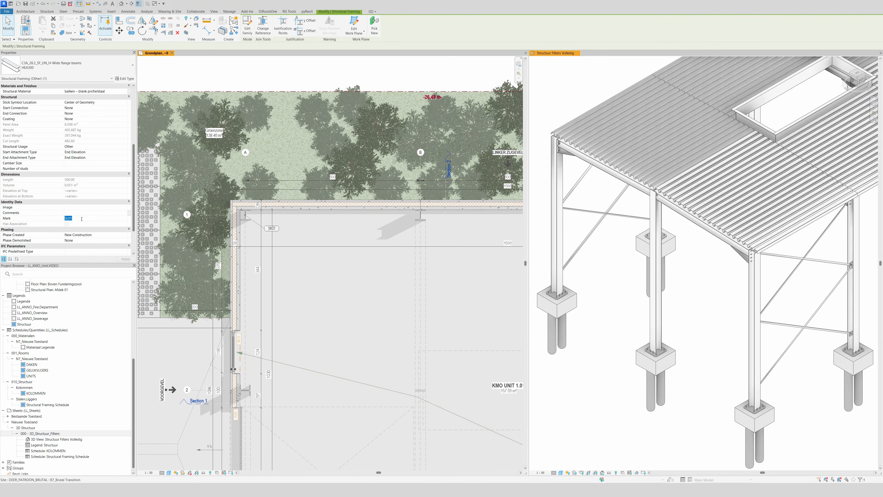
{"action": "key", "text": "Return"}
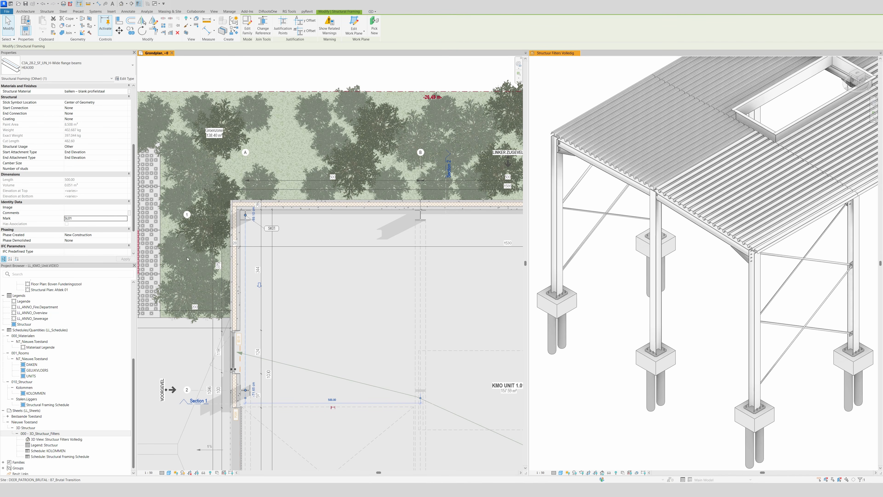
{"action": "key", "text": "Escape"}
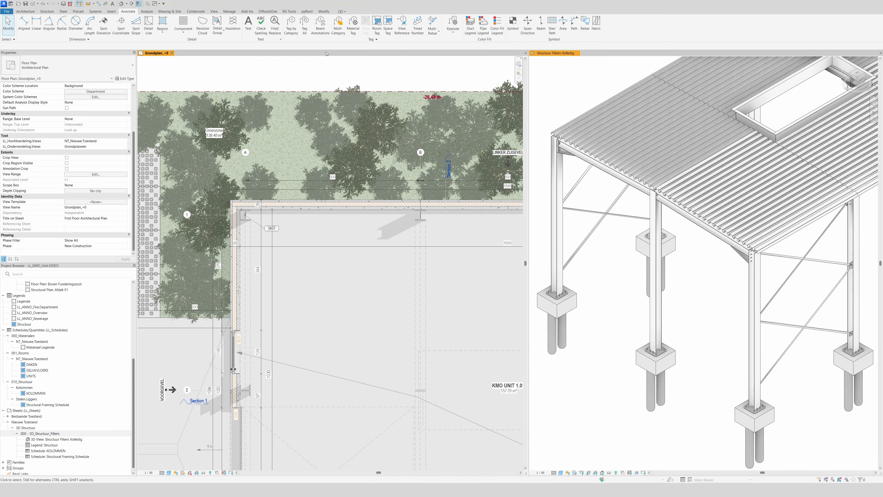
Tag the grid A beam by category with a leader and switch the tag to type LL_TAG_Liggers-Balken, LL_1.8mm.
{"action": "left_click", "coordinate": [291, 23]}
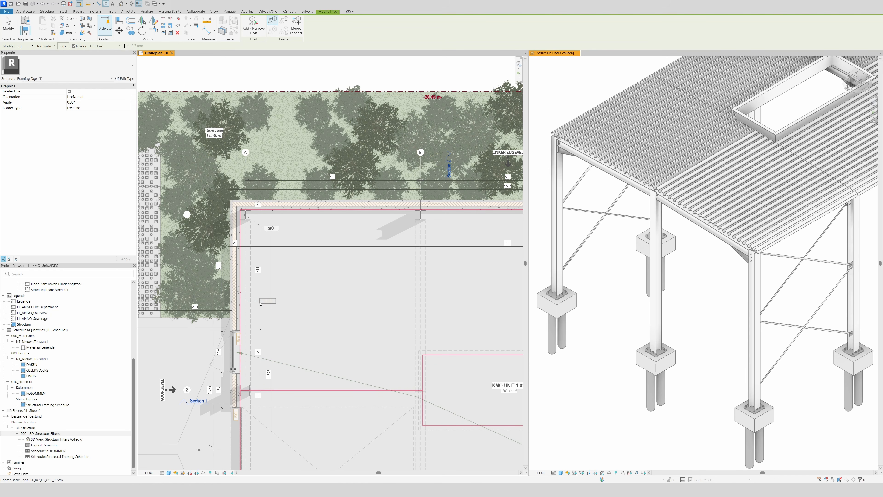
{"action": "left_click", "coordinate": [260, 304]}
{"action": "key", "text": "Escape"}
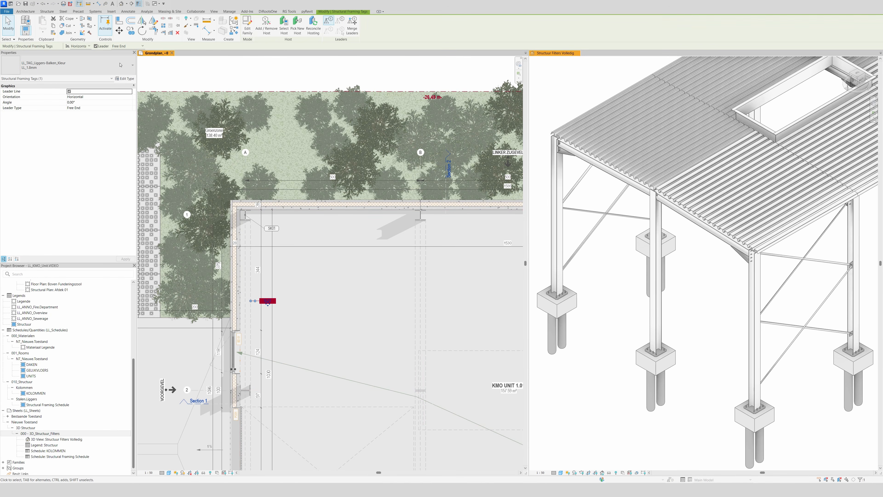
{"action": "left_click", "coordinate": [120, 65]}
{"action": "left_click", "coordinate": [41, 103]}
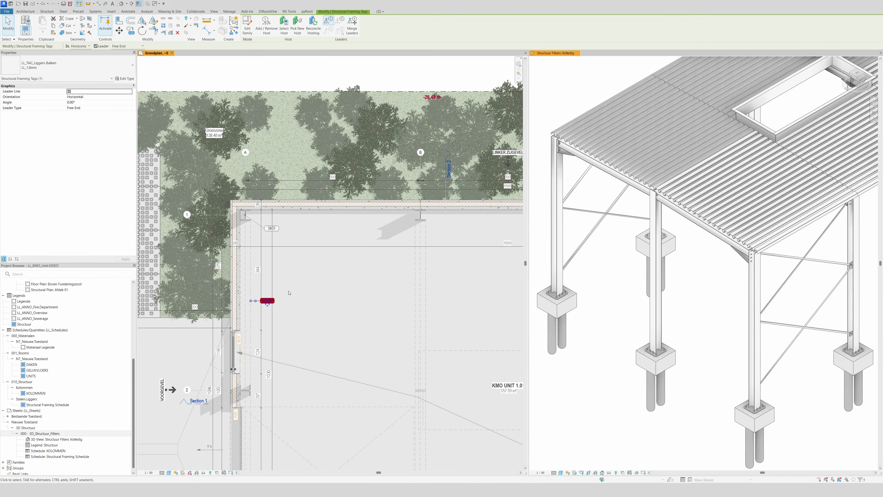
{"action": "key", "text": "Escape"}
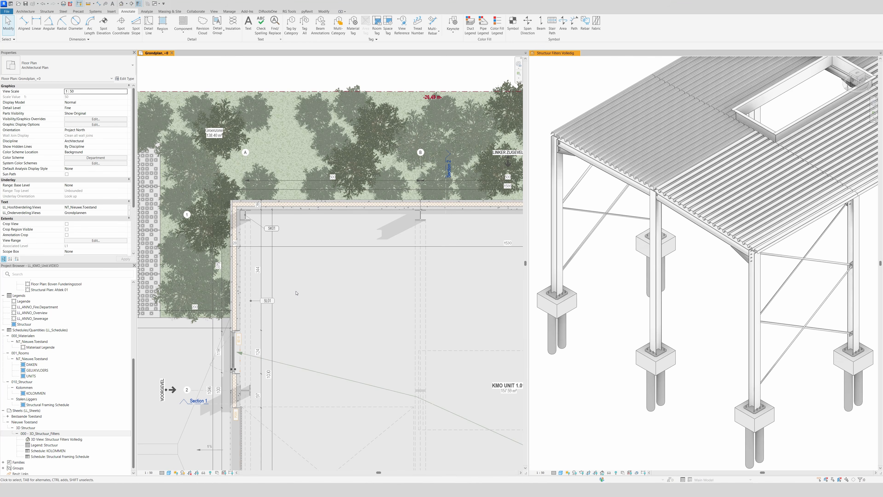
Dock the Structuur Filters Volledig 3D view with the floor plan in one window and bring the whole structure into view.
{"action": "scroll", "coordinate": [308, 252], "scroll_direction": "down", "scroll_amount": 4}
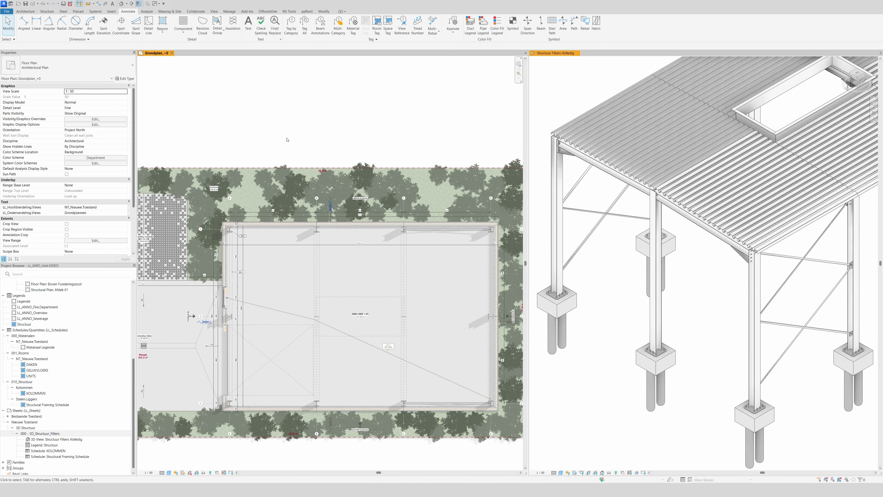
{"action": "left_click_drag", "start_coordinate": [555, 52], "coordinate": [237, 123]}
{"action": "scroll", "coordinate": [511, 288], "scroll_direction": "down", "scroll_amount": 4}
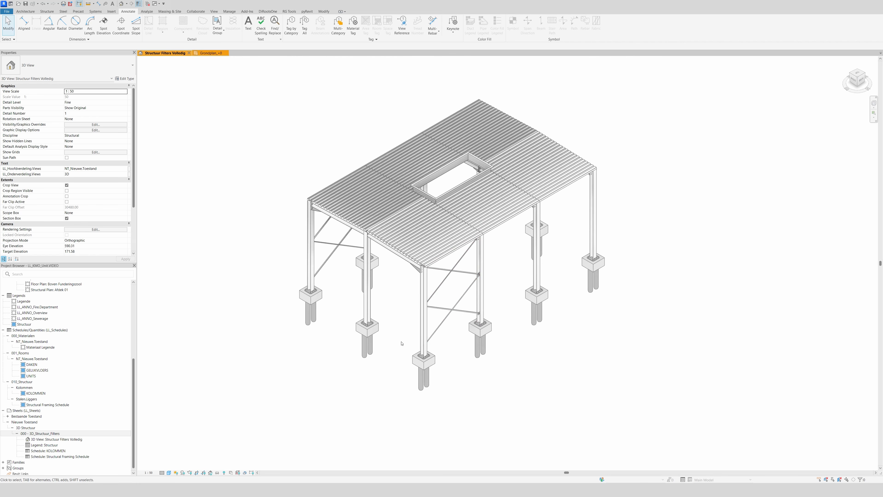
{"action": "scroll", "coordinate": [412, 343], "scroll_direction": "up", "scroll_amount": 2}
Select all instances of the HEA300 column in the 3D view and set their Mark to SK, accepting duplicate marks.
{"action": "left_click", "coordinate": [431, 320]}
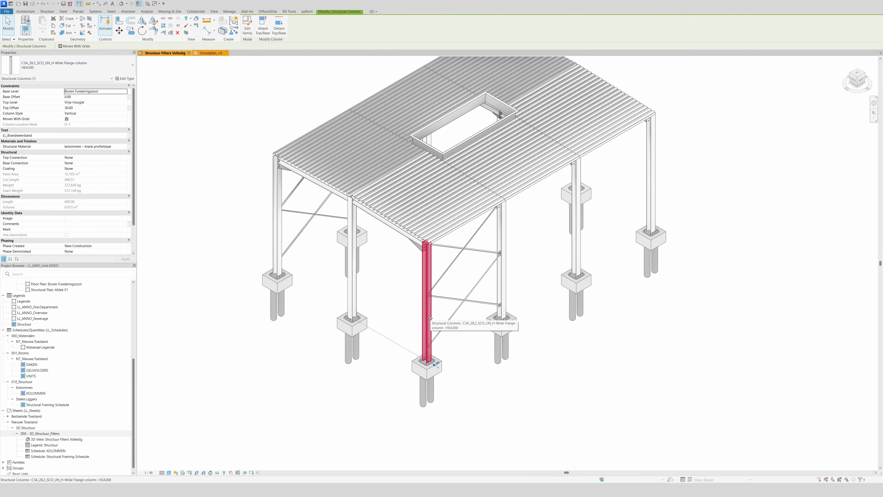
{"action": "right_click", "coordinate": [431, 320]}
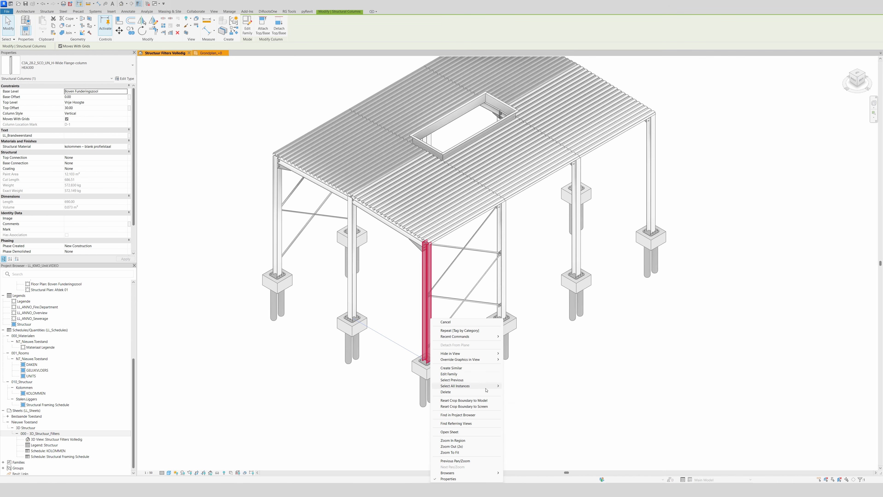
{"action": "left_click", "coordinate": [523, 386]}
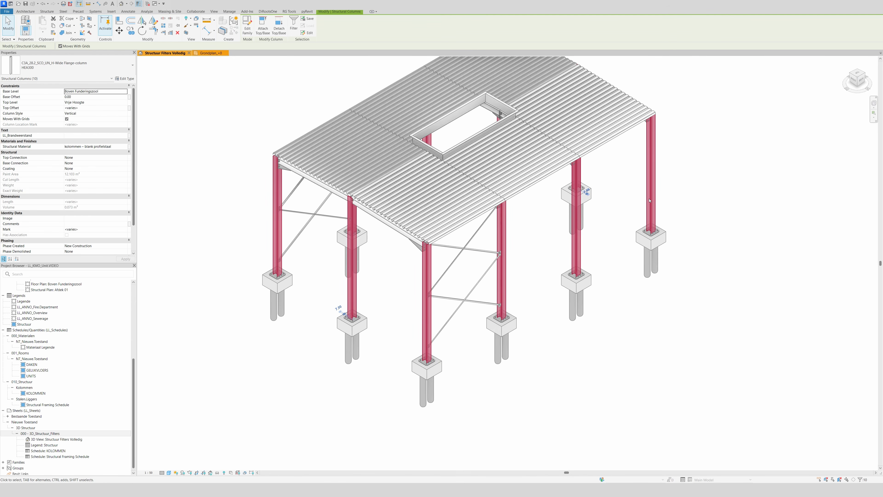
{"action": "left_click", "coordinate": [87, 230]}
{"action": "type", "text": "SK"}
{"action": "key", "text": "Return"}
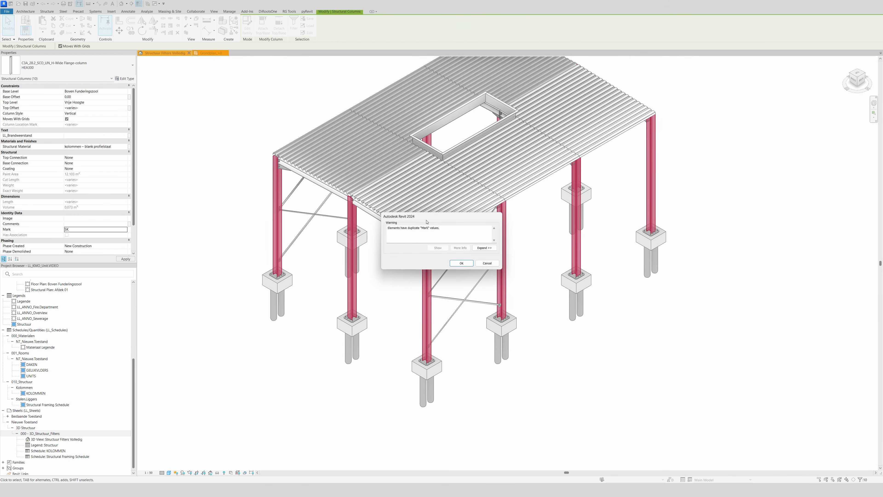
{"action": "left_click", "coordinate": [464, 263]}
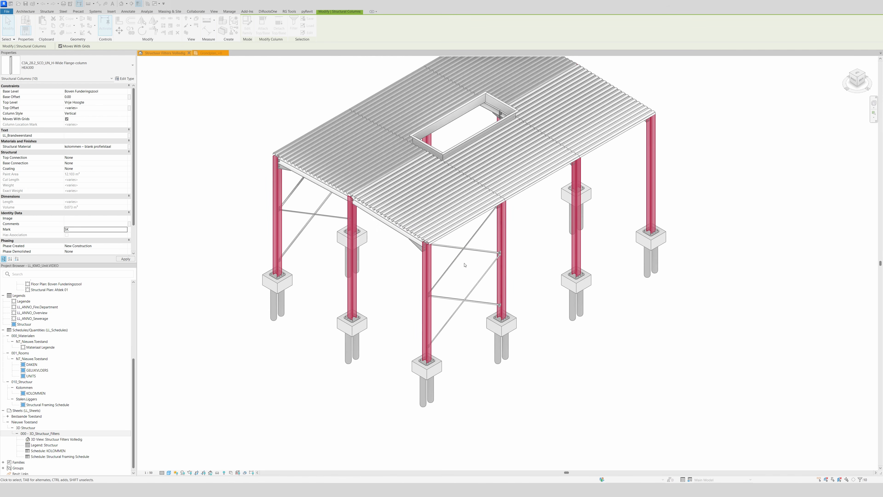
{"action": "left_click", "coordinate": [498, 395]}
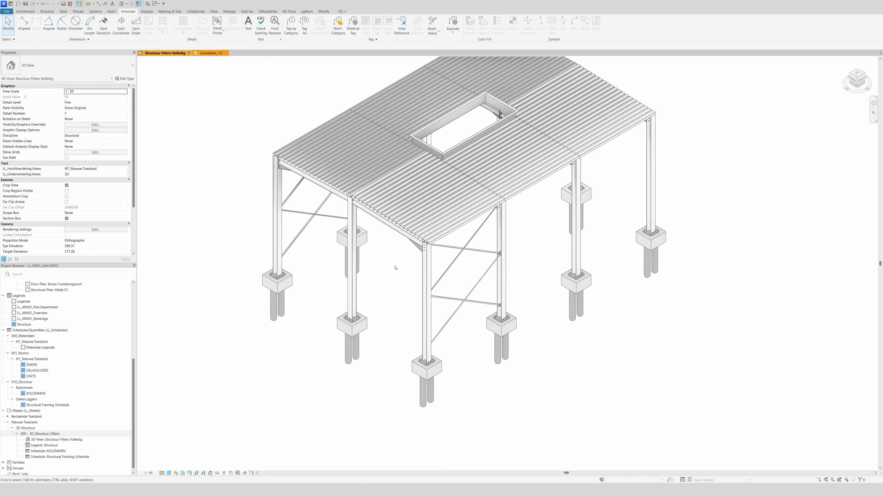
Select all HEA300 beam instances visible in the view and set their Mark to SL.
{"action": "left_click", "coordinate": [389, 219]}
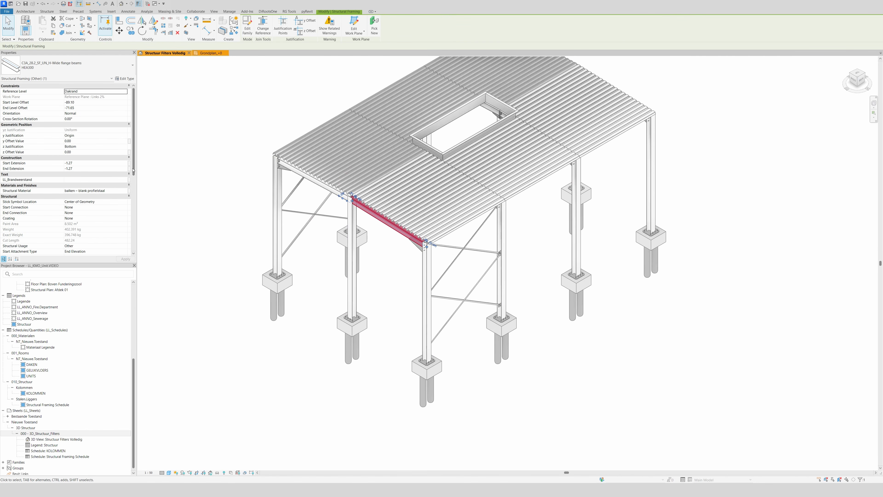
{"action": "right_click", "coordinate": [299, 327]}
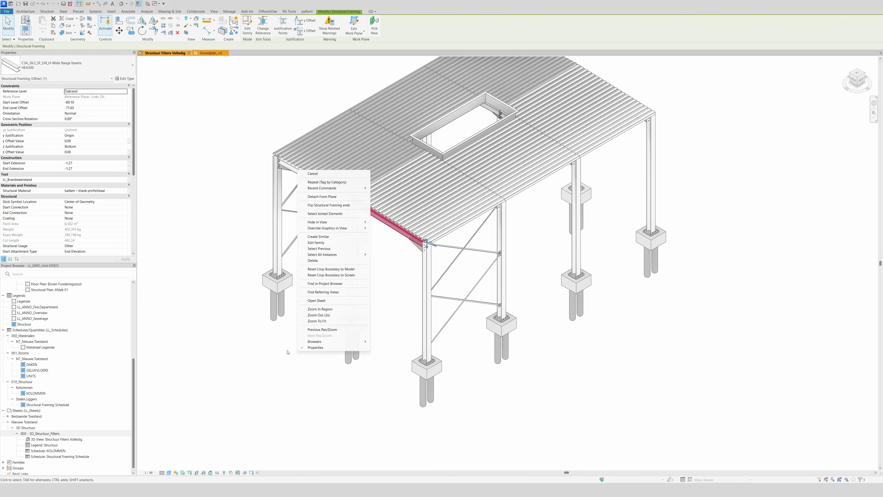
{"action": "mouse_move", "coordinate": [349, 227]}
{"action": "left_click", "coordinate": [384, 254]}
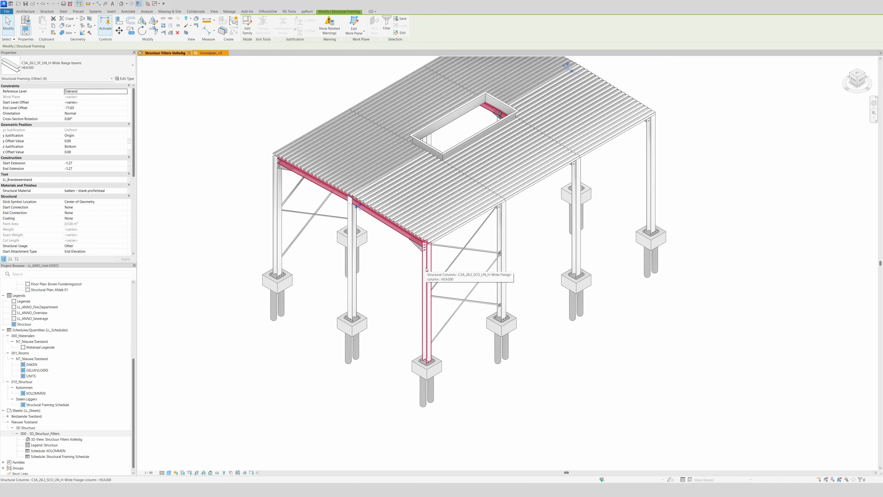
{"action": "scroll", "coordinate": [106, 213], "scroll_direction": "down", "scroll_amount": 4}
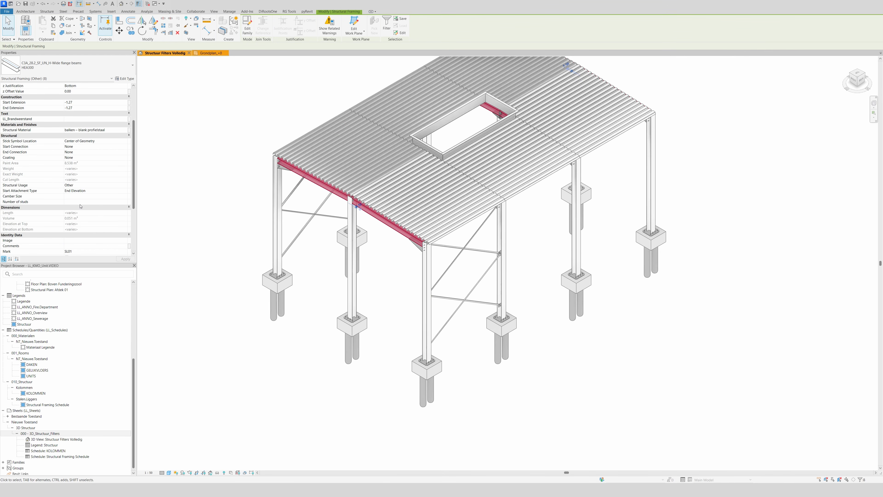
{"action": "scroll", "coordinate": [85, 225], "scroll_direction": "down", "scroll_amount": 2}
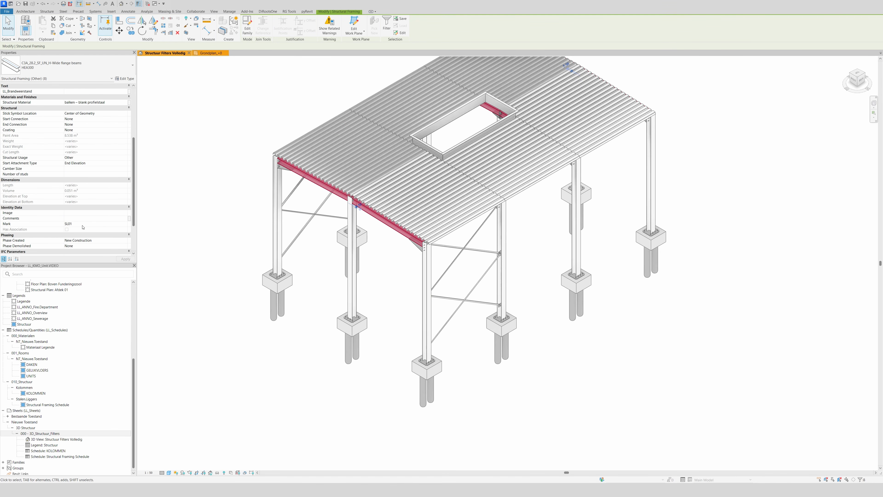
{"action": "left_click", "coordinate": [83, 224]}
{"action": "type", "text": "SL"}
{"action": "left_click", "coordinate": [525, 417]}
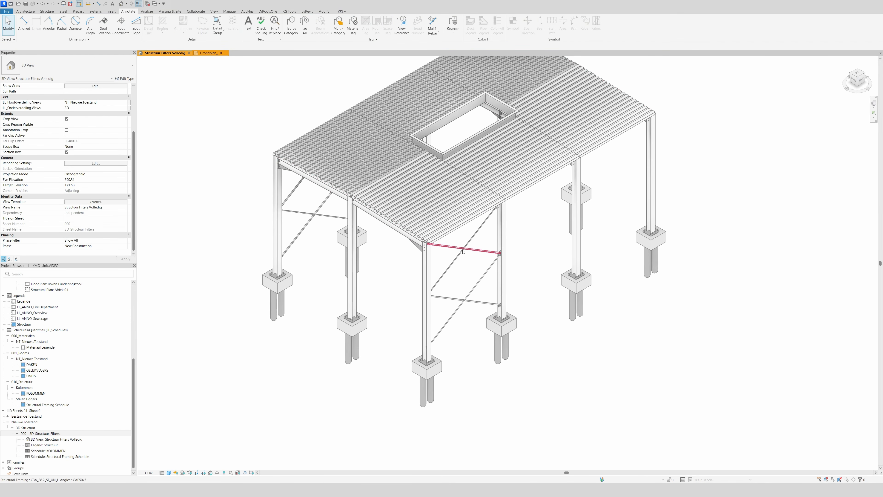
Select all instances of the L-angle wind bracing visible in the view and check their Mark value.
{"action": "left_click", "coordinate": [473, 239]}
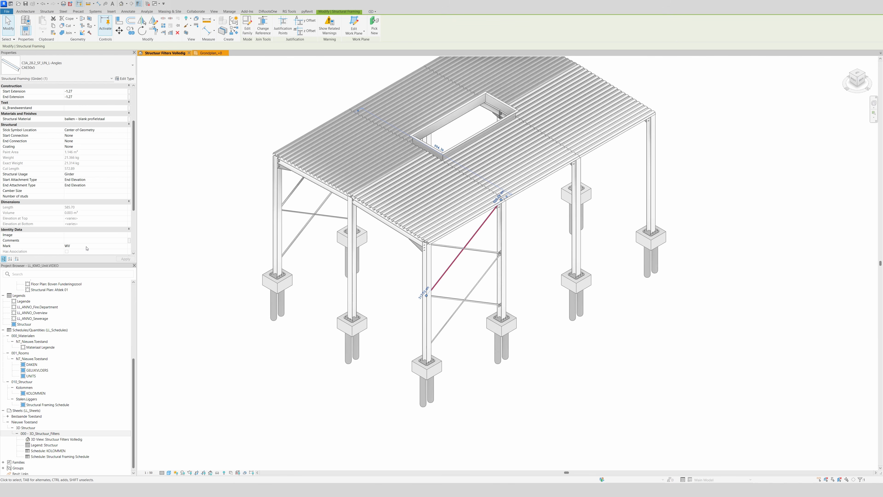
{"action": "right_click", "coordinate": [504, 184]}
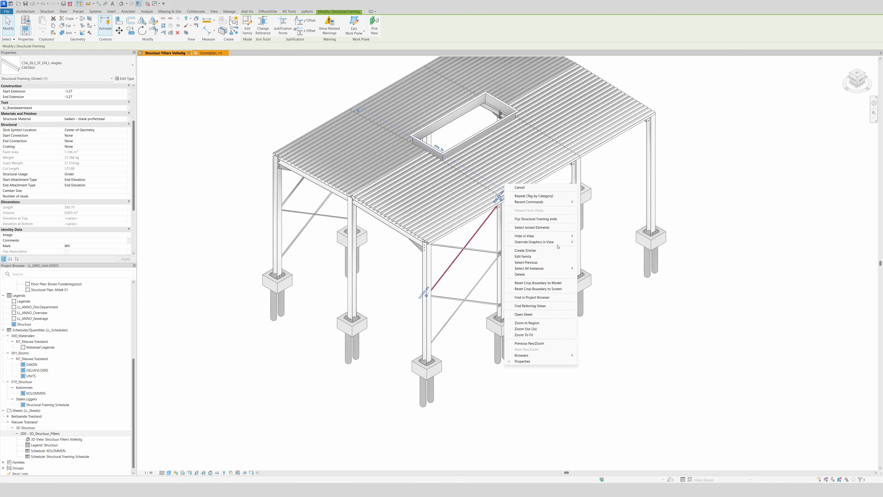
{"action": "mouse_move", "coordinate": [557, 272]}
{"action": "left_click", "coordinate": [598, 268]}
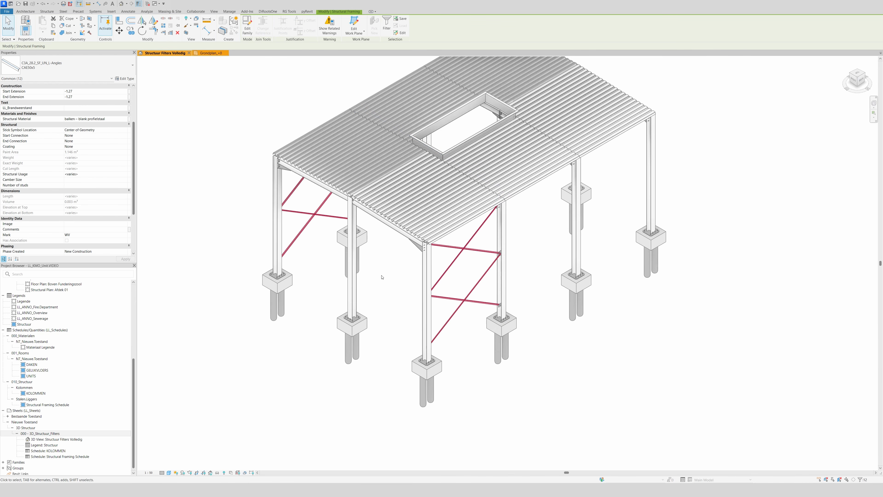
{"action": "left_click", "coordinate": [80, 236]}
{"action": "left_click", "coordinate": [79, 236]}
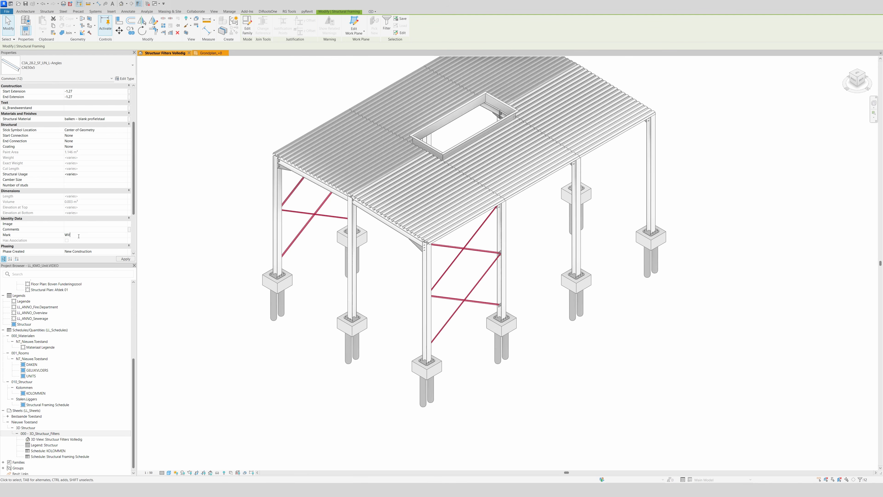
{"action": "left_click", "coordinate": [586, 401]}
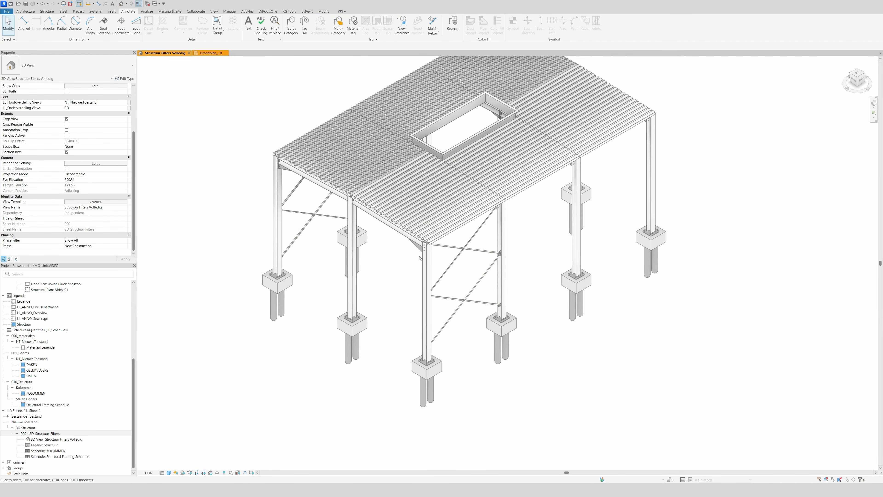
Select all Steel Deck 10.6cm instances visible in the view and check their Mark value.
{"action": "left_click", "coordinate": [434, 242]}
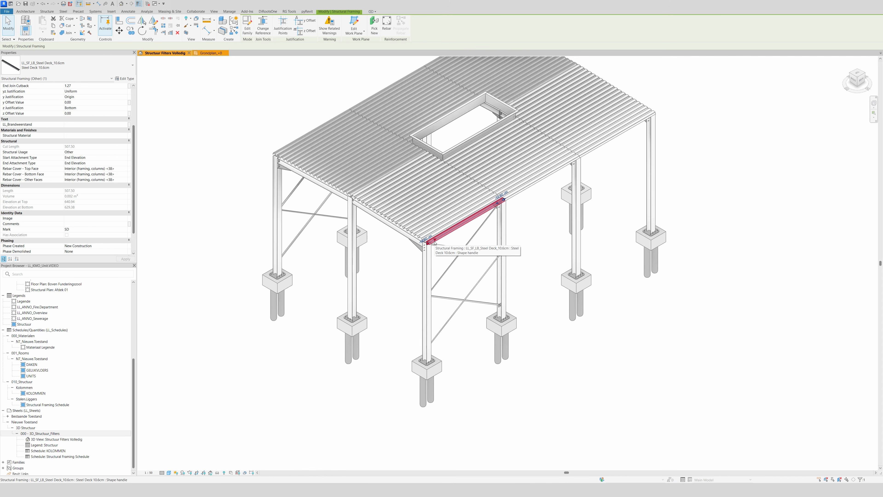
{"action": "right_click", "coordinate": [434, 243]}
{"action": "mouse_move", "coordinate": [493, 300]}
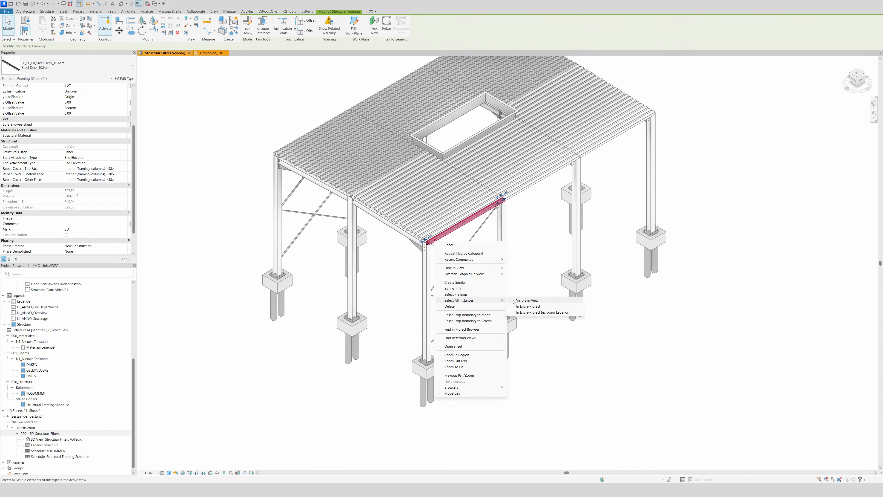
{"action": "left_click", "coordinate": [527, 300]}
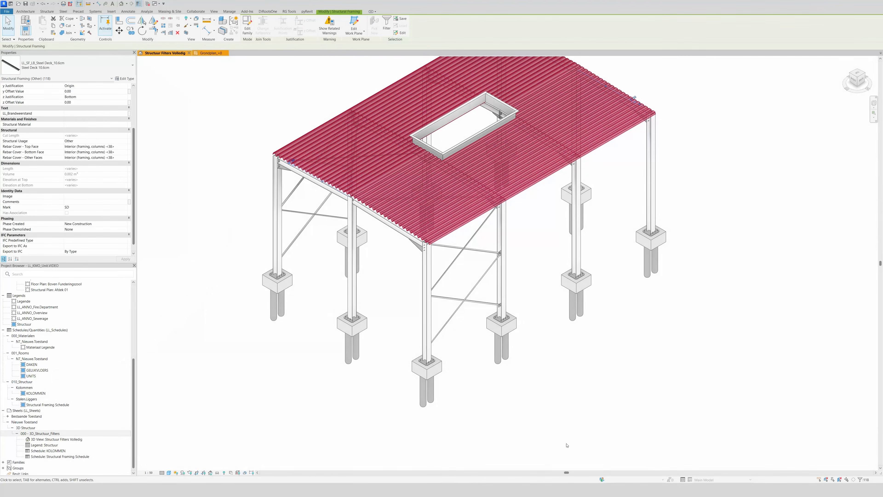
{"action": "left_click", "coordinate": [566, 445]}
{"action": "scroll", "coordinate": [513, 416], "scroll_direction": "down", "scroll_amount": 3}
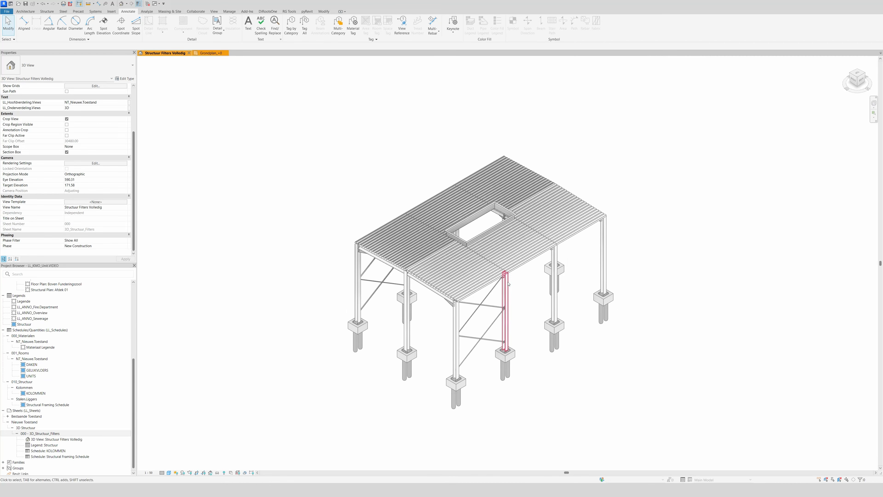
{"action": "scroll", "coordinate": [506, 292], "scroll_direction": "up", "scroll_amount": 4}
{"action": "scroll", "coordinate": [496, 332], "scroll_direction": "down", "scroll_amount": 1}
{"action": "scroll", "coordinate": [477, 432], "scroll_direction": "down", "scroll_amount": 1}
{"action": "scroll", "coordinate": [475, 426], "scroll_direction": "up", "scroll_amount": 2}
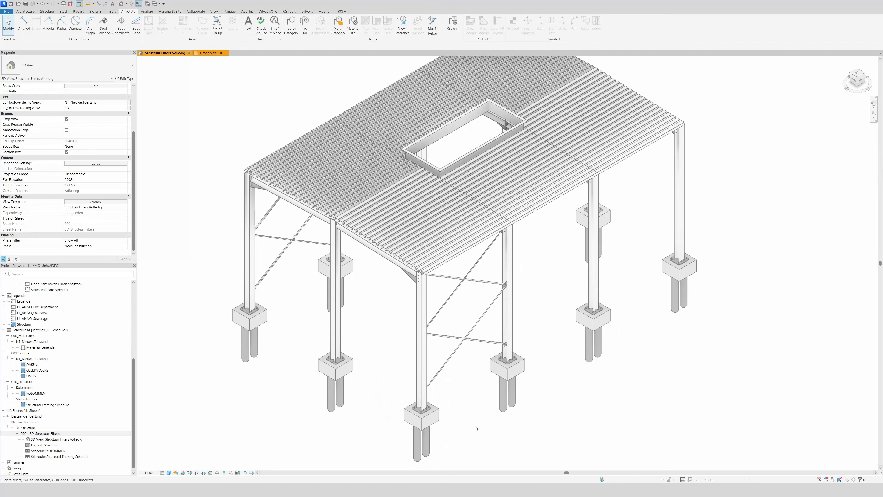
{"action": "scroll", "coordinate": [485, 420], "scroll_direction": "down", "scroll_amount": 2}
{"action": "scroll", "coordinate": [486, 405], "scroll_direction": "up", "scroll_amount": 1}
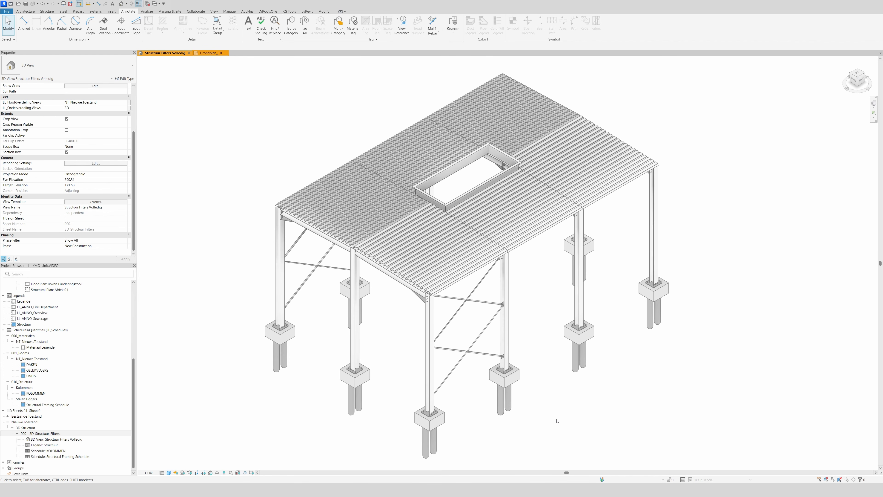
Open the filter settings in the Visibility/Graphic Overrides of the Structuur Filters Volledig 3D view.
{"action": "key", "text": "v"}
{"action": "key", "text": "g"}
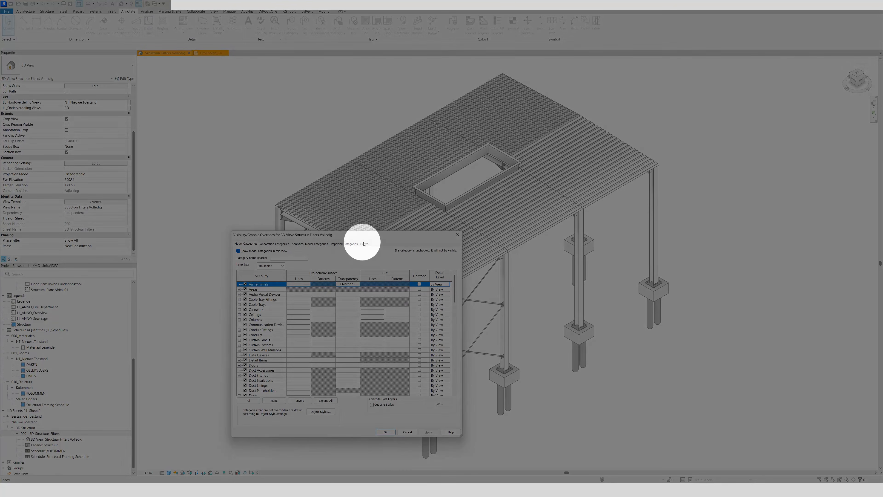
{"action": "left_click", "coordinate": [366, 244]}
{"action": "left_click_drag", "start_coordinate": [382, 236], "coordinate": [483, 223]}
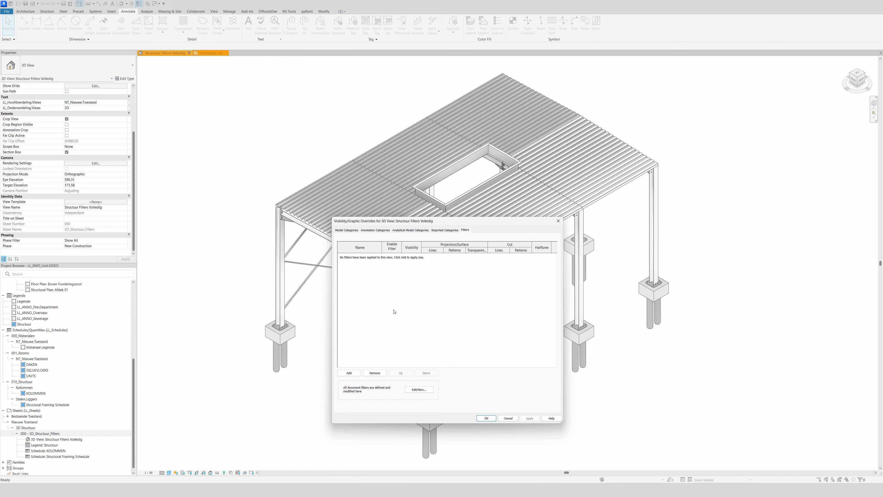
Create a new rule-based view filter named LL_Columns.
{"action": "left_click", "coordinate": [426, 388]}
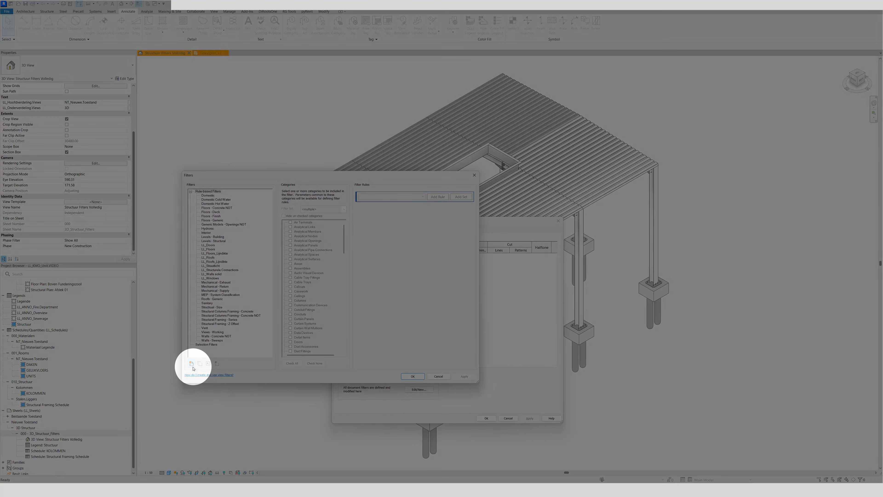
{"action": "left_click", "coordinate": [191, 364]}
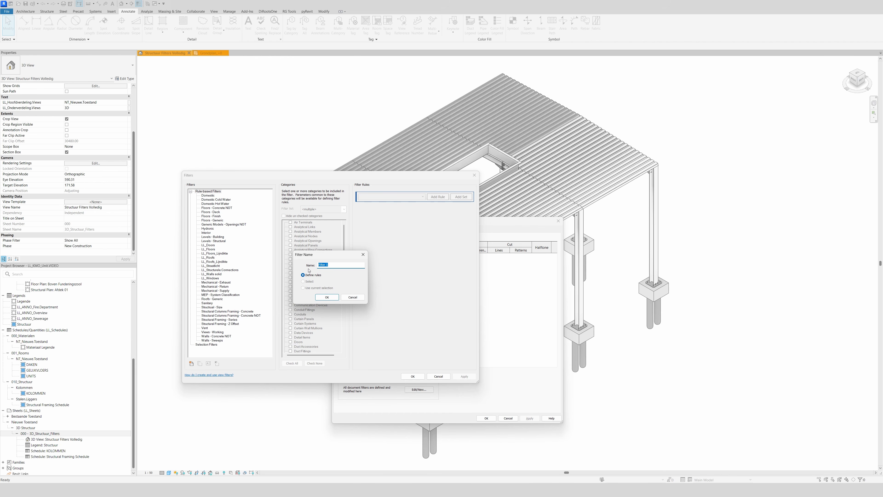
{"action": "type", "text": "LL_Columns"}
{"action": "left_click", "coordinate": [327, 297]}
Assign the Structural Columns category to the LL_Columns filter.
{"action": "scroll", "coordinate": [316, 279], "scroll_direction": "down", "scroll_amount": 2}
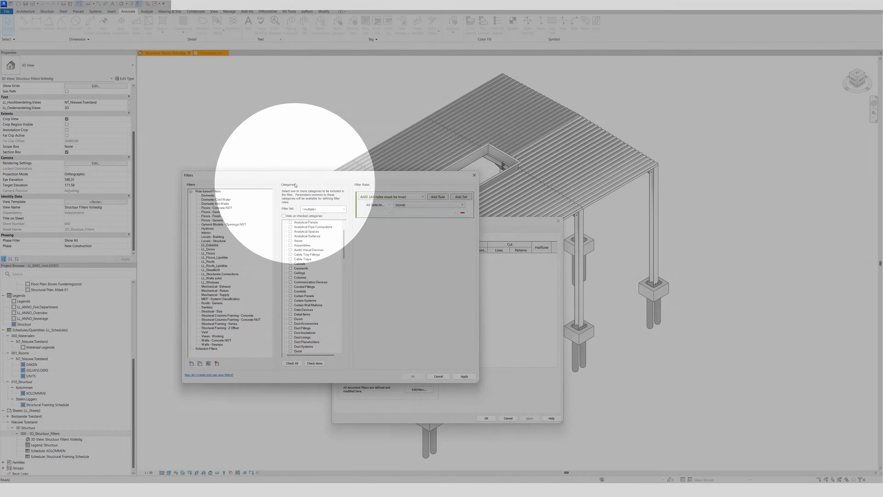
{"action": "scroll", "coordinate": [301, 269], "scroll_direction": "down", "scroll_amount": 2}
{"action": "scroll", "coordinate": [300, 270], "scroll_direction": "down", "scroll_amount": 3}
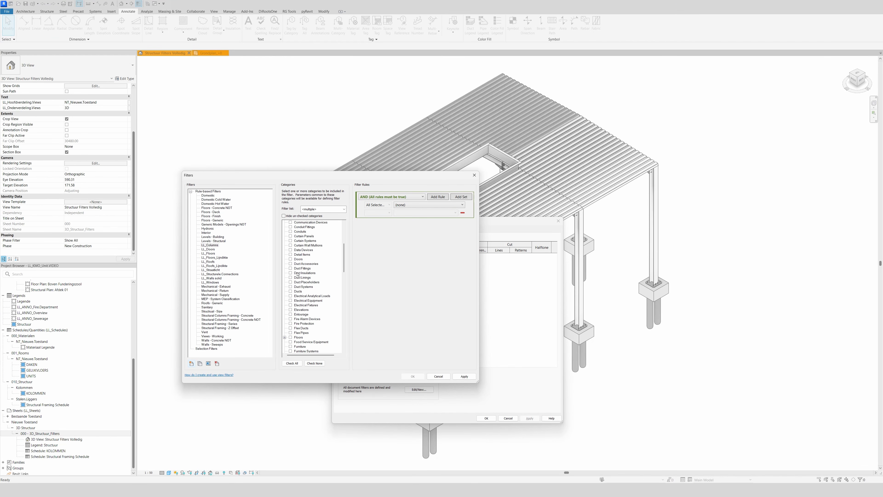
{"action": "left_click_drag", "start_coordinate": [343, 269], "coordinate": [341, 345]}
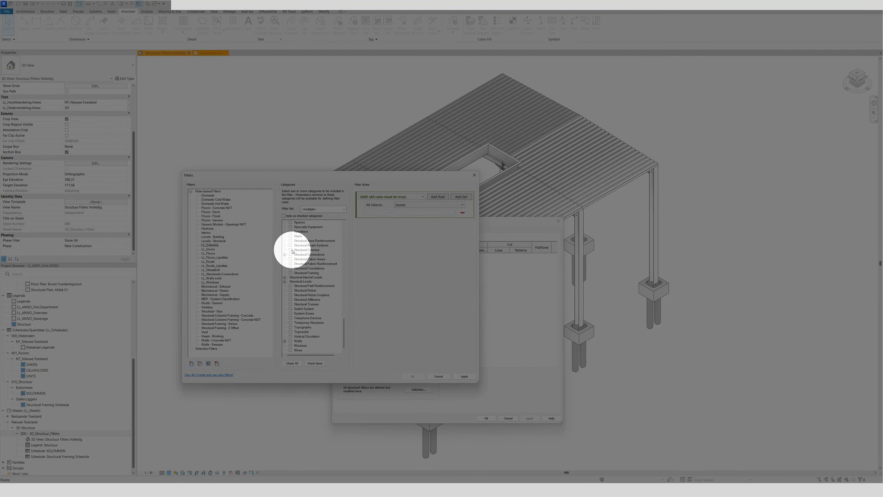
{"action": "left_click", "coordinate": [291, 250]}
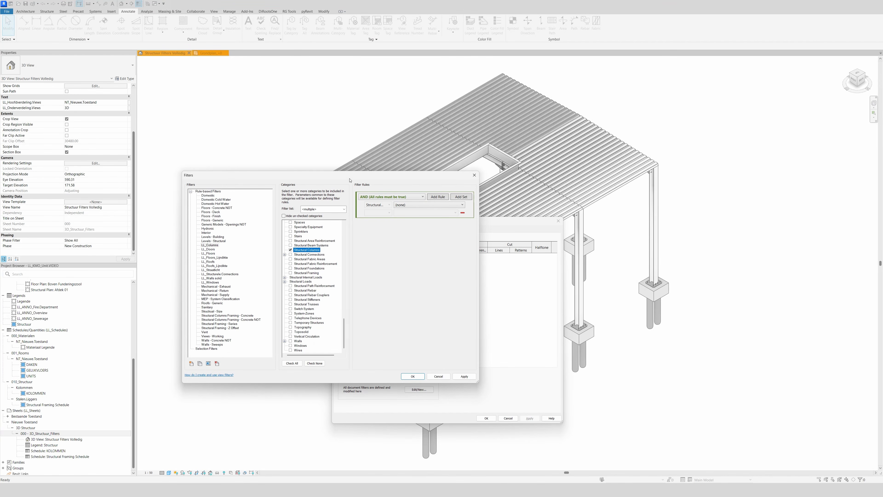
Define the LL_Columns filter rule as Mark begins with SK and save the filter.
{"action": "left_click", "coordinate": [430, 205]}
{"action": "scroll", "coordinate": [416, 343], "scroll_direction": "down", "scroll_amount": 3}
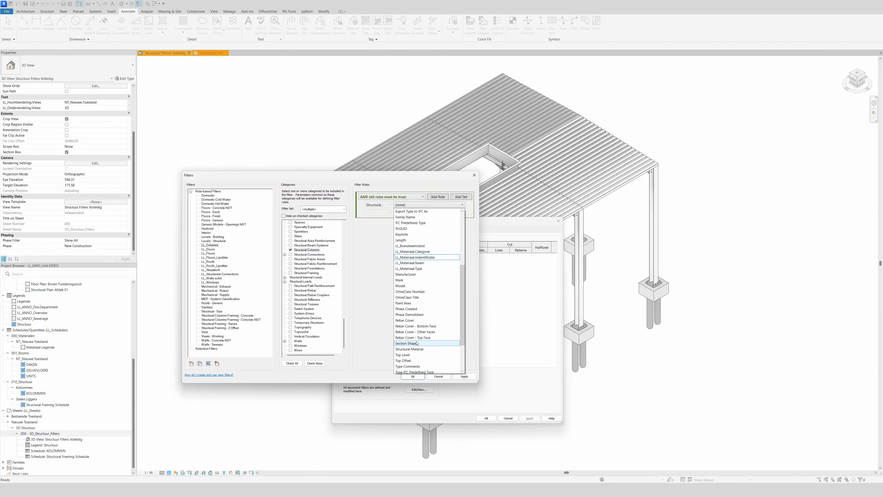
{"action": "left_click", "coordinate": [421, 282]}
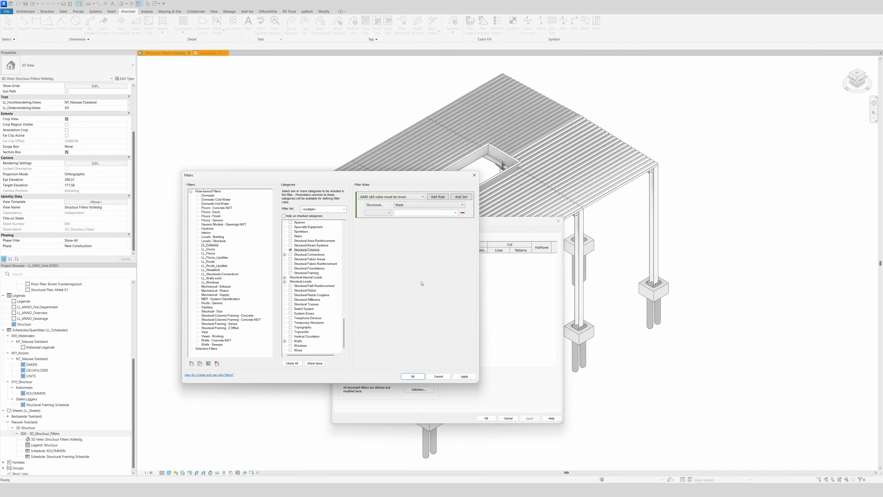
{"action": "left_click", "coordinate": [389, 212]}
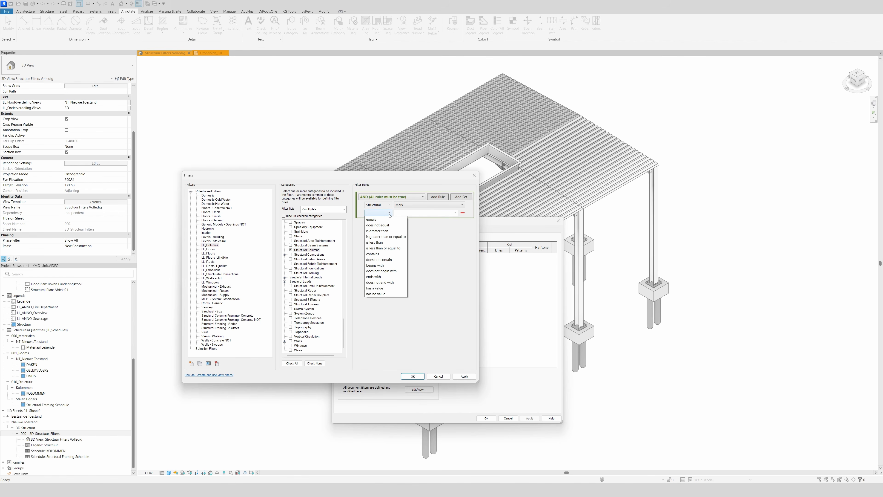
{"action": "left_click", "coordinate": [388, 266]}
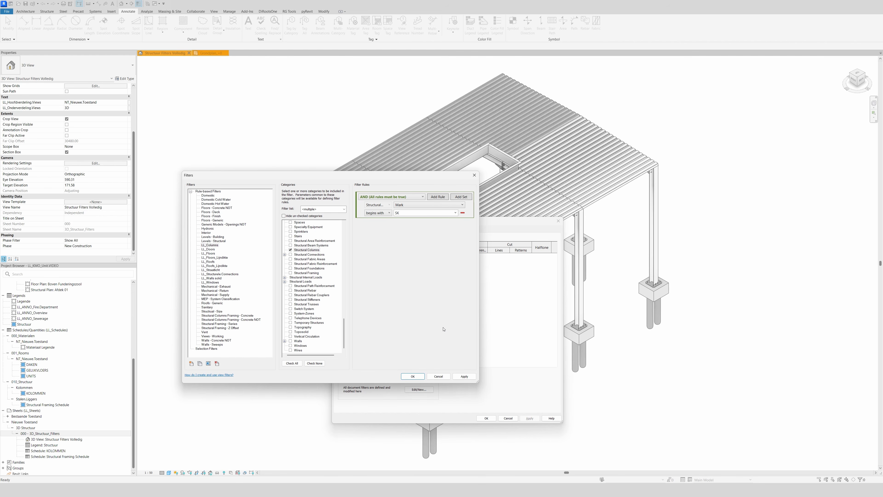
{"action": "left_click", "coordinate": [464, 376]}
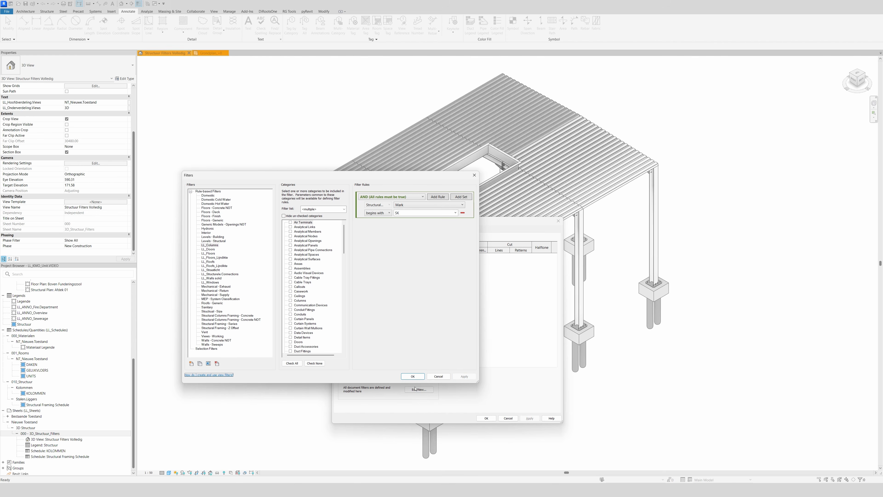
{"action": "left_click", "coordinate": [413, 377]}
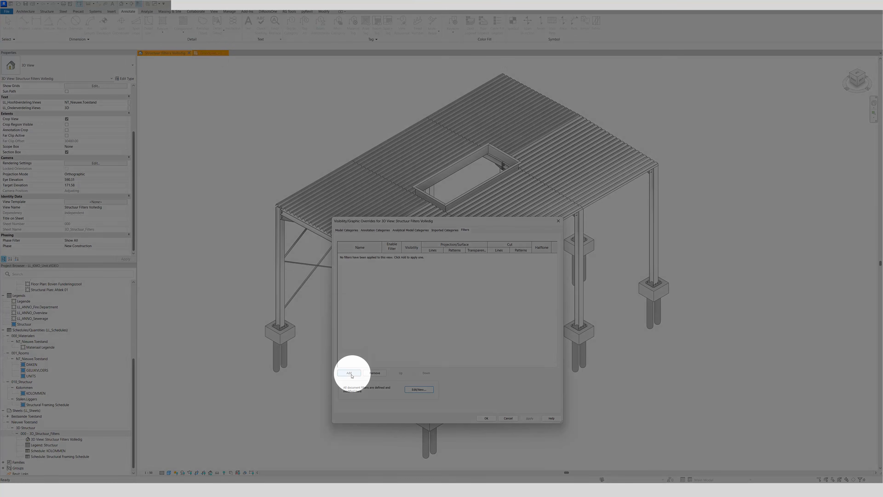
Add the LL_Columns filter to the 3D view's overrides and move the dialog clear of the model.
{"action": "left_click", "coordinate": [350, 373]}
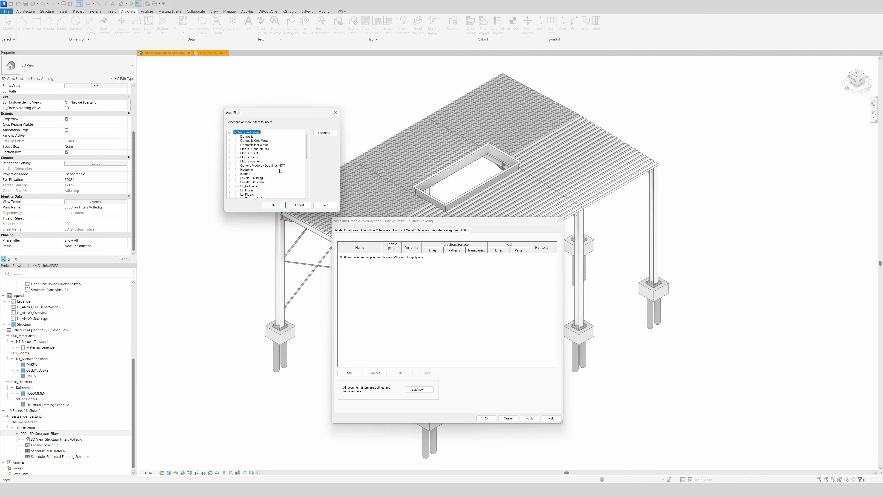
{"action": "scroll", "coordinate": [281, 171], "scroll_direction": "down", "scroll_amount": 2}
{"action": "left_click", "coordinate": [245, 166]}
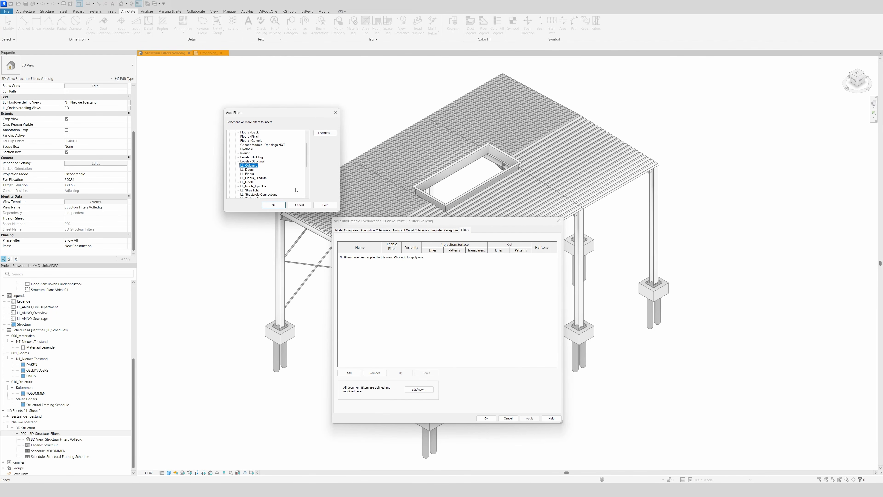
{"action": "left_click", "coordinate": [273, 204]}
{"action": "left_click_drag", "start_coordinate": [453, 225], "coordinate": [629, 227]}
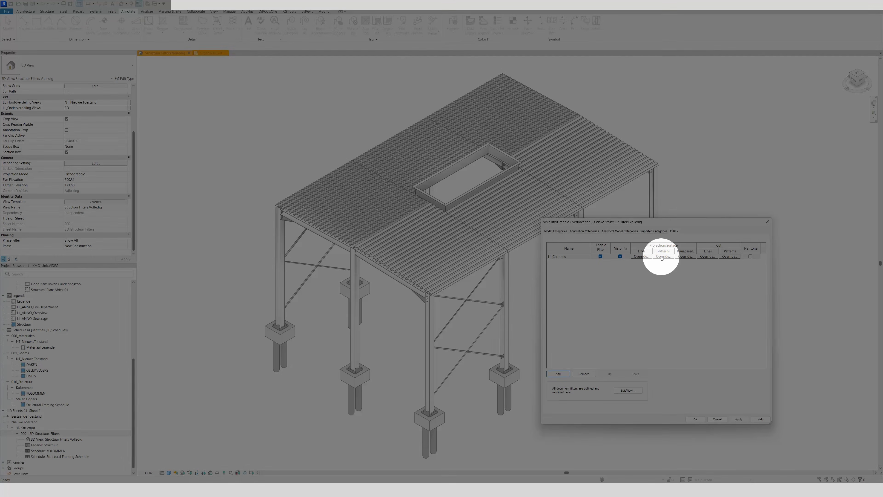
Override the LL_Columns filter's projection surface pattern with a solid foreground fill in the light blue custom color.
{"action": "left_click", "coordinate": [664, 256]}
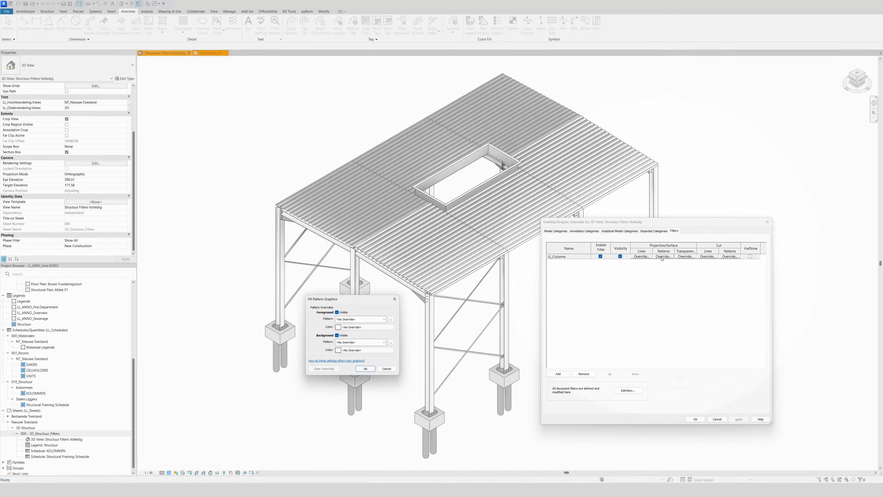
{"action": "left_click", "coordinate": [385, 319]}
{"action": "left_click", "coordinate": [385, 319]}
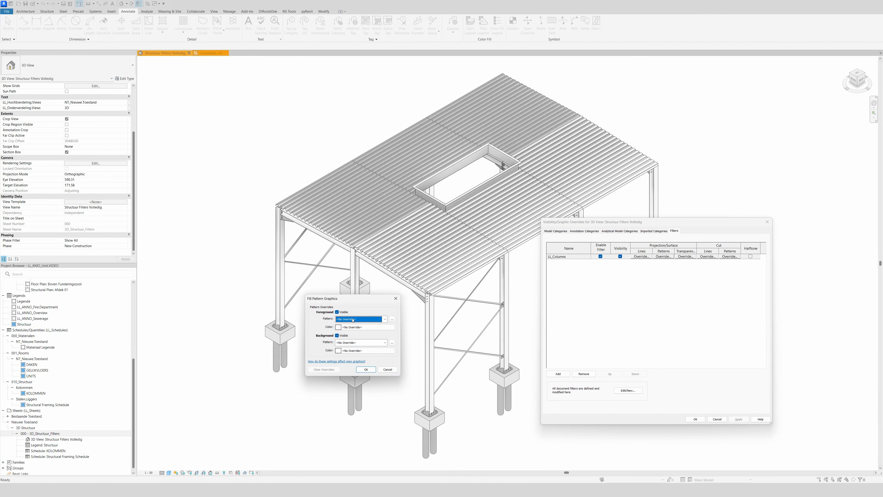
{"action": "left_click", "coordinate": [385, 319]}
{"action": "left_click", "coordinate": [351, 330]}
{"action": "left_click", "coordinate": [350, 328]}
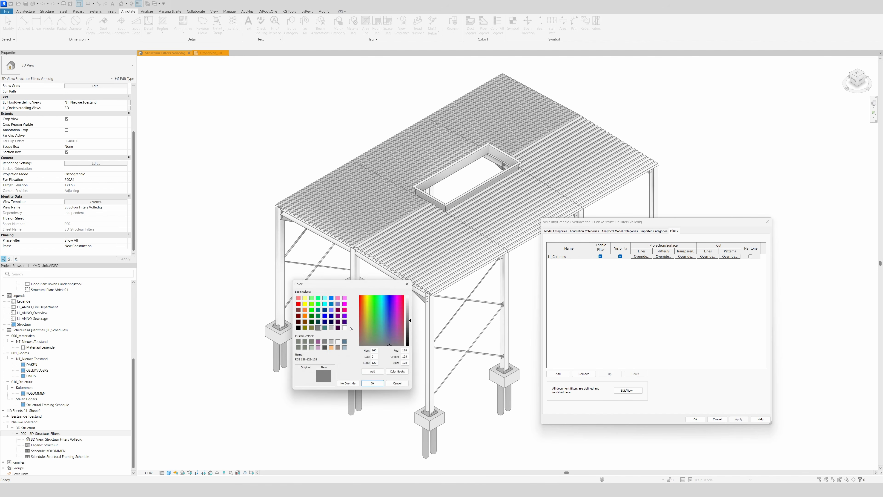
{"action": "left_click", "coordinate": [346, 350]}
{"action": "left_click", "coordinate": [374, 385]}
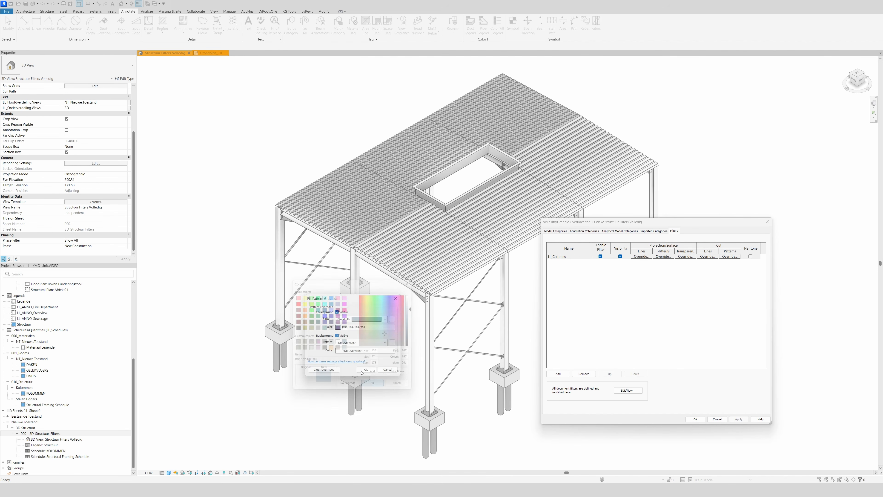
{"action": "left_click", "coordinate": [361, 369]}
Override the LL_Columns filter's projection line color with the darker blue custom color and apply the overrides to the view.
{"action": "left_click", "coordinate": [641, 257]}
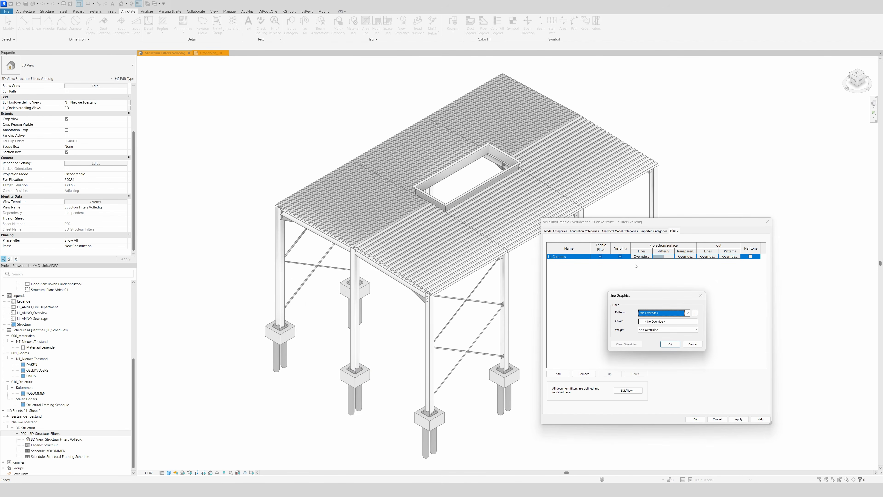
{"action": "left_click", "coordinate": [659, 324]}
{"action": "left_click", "coordinate": [648, 329]}
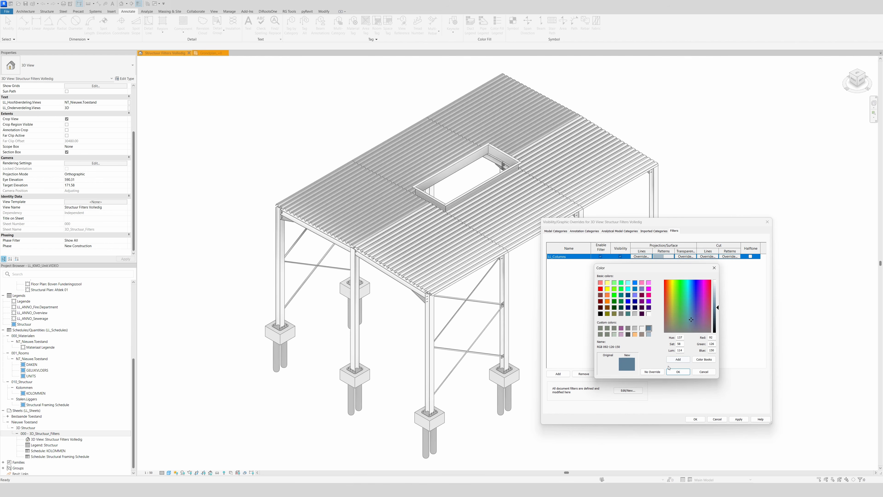
{"action": "left_click", "coordinate": [678, 372]}
{"action": "left_click", "coordinate": [672, 345]}
{"action": "left_click", "coordinate": [738, 419]}
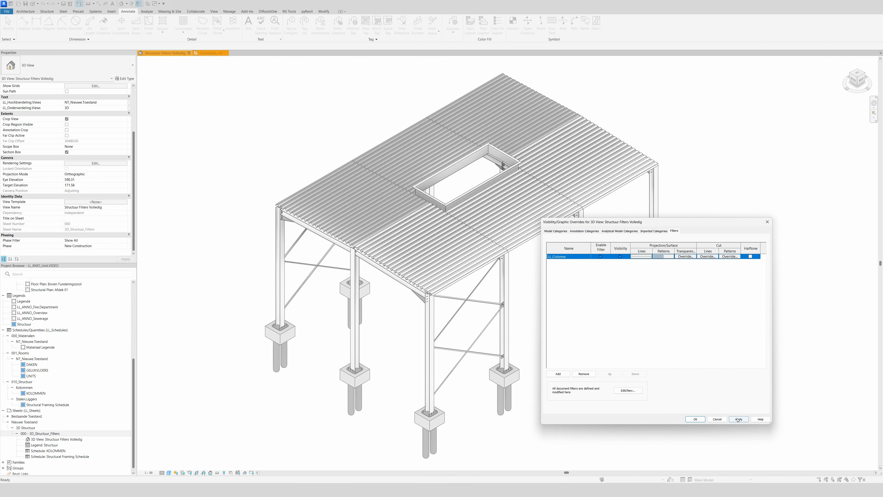
{"action": "left_click", "coordinate": [693, 420]}
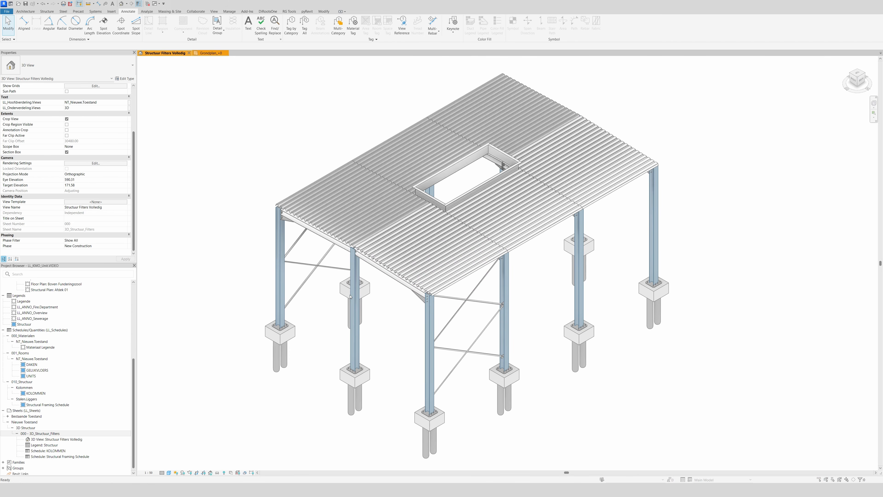
Create a new rule-based view filter named LL_Steeldeck from the 3D view's filter overrides.
{"action": "key", "text": "v"}
{"action": "key", "text": "v"}
{"action": "left_click", "coordinate": [674, 231]}
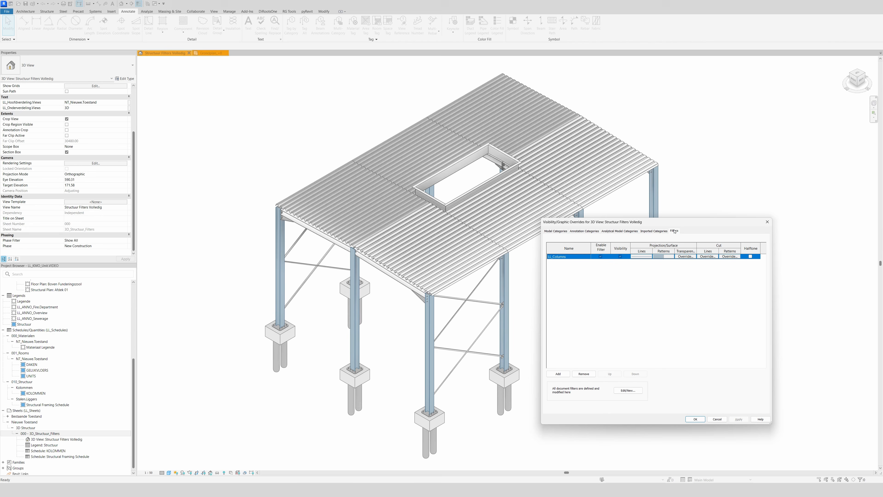
{"action": "left_click", "coordinate": [622, 390]}
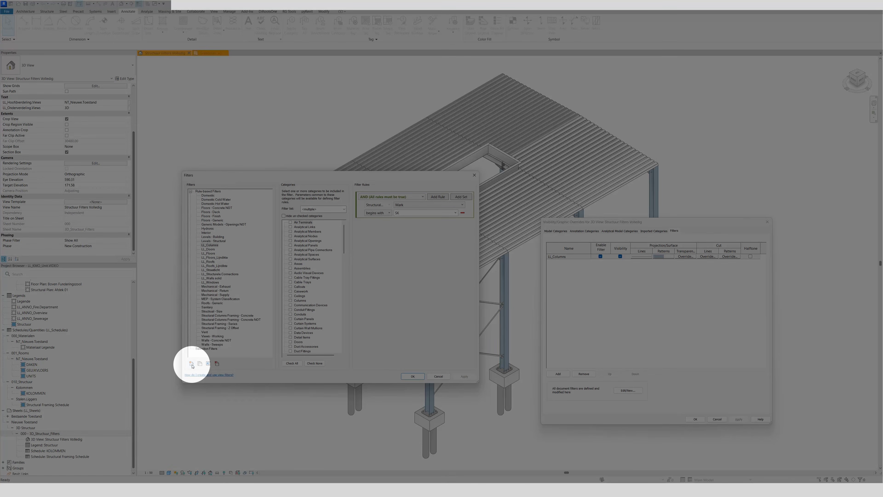
{"action": "left_click", "coordinate": [191, 363]}
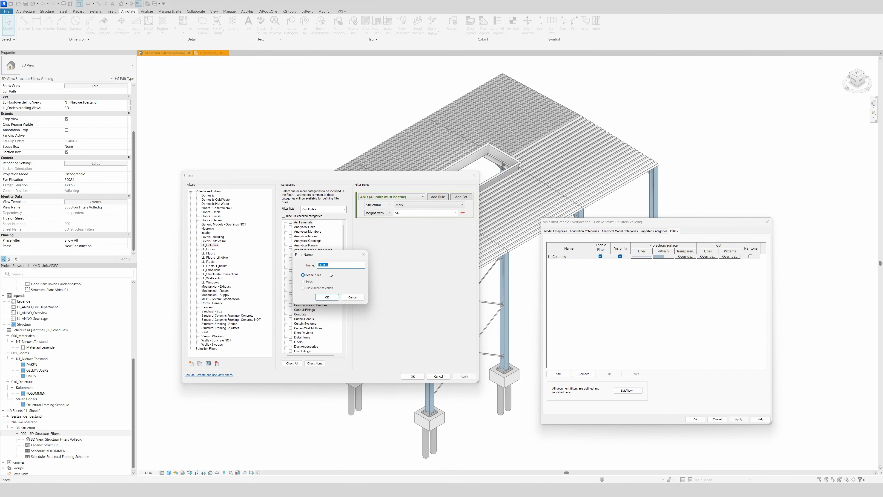
{"action": "type", "text": "LL_Steeldeck"}
{"action": "left_click", "coordinate": [329, 298]}
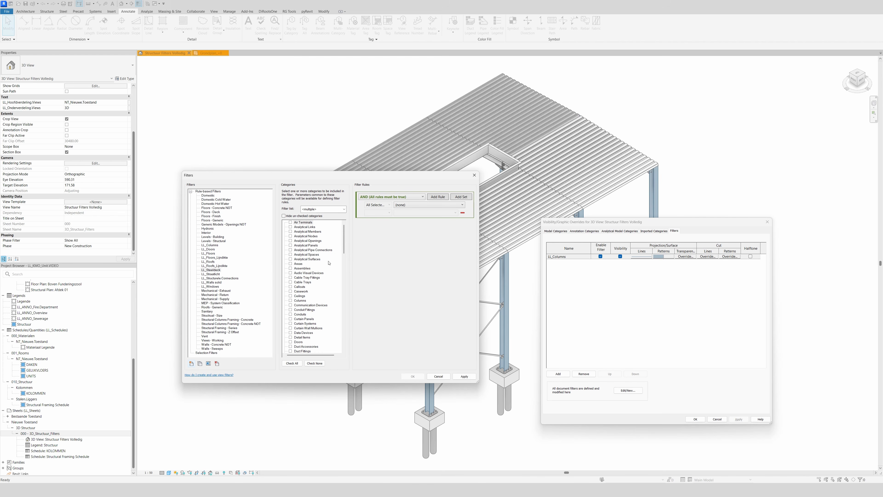
Assign the Structural Framing category to the LL_Steeldeck filter.
{"action": "scroll", "coordinate": [332, 278], "scroll_direction": "down", "scroll_amount": 1}
{"action": "left_click_drag", "start_coordinate": [343, 255], "coordinate": [348, 327]}
{"action": "scroll", "coordinate": [307, 292], "scroll_direction": "down", "scroll_amount": 8}
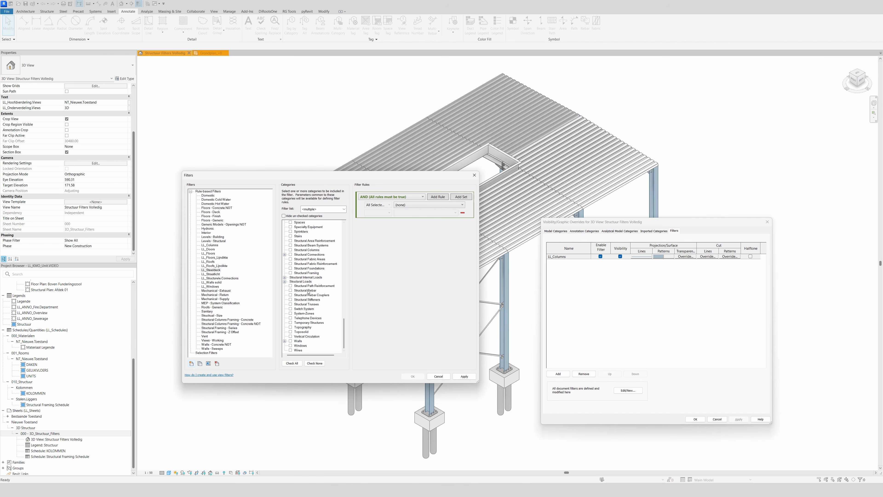
{"action": "left_click", "coordinate": [291, 273]}
Define the LL_Steeldeck filter rule as Mark begins with SD and save the filter.
{"action": "left_click", "coordinate": [429, 205]}
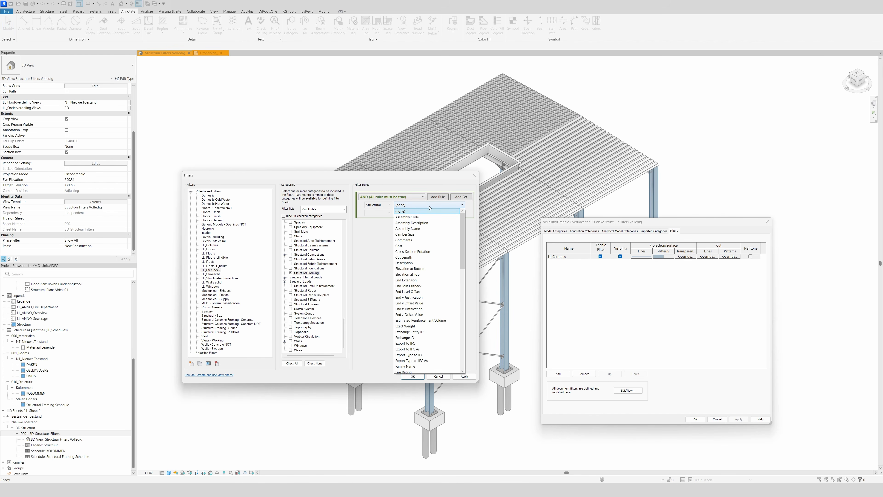
{"action": "scroll", "coordinate": [421, 310], "scroll_direction": "down", "scroll_amount": 9}
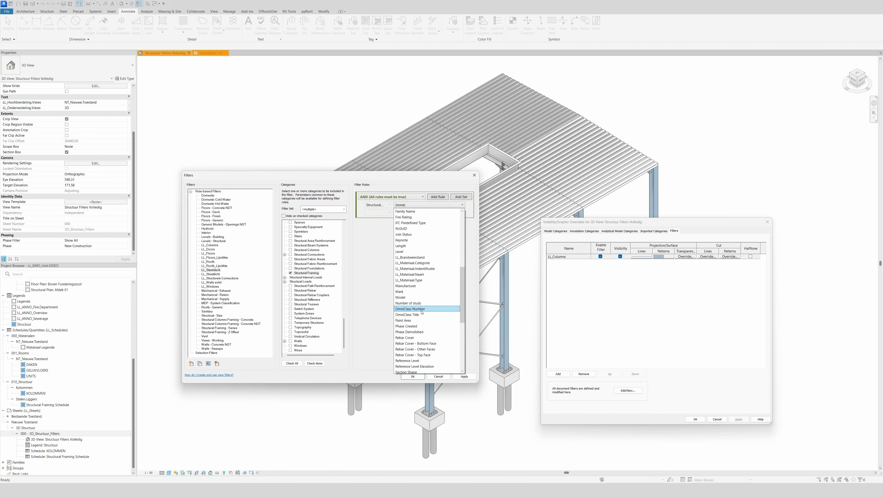
{"action": "left_click", "coordinate": [401, 292]}
{"action": "left_click", "coordinate": [378, 213]}
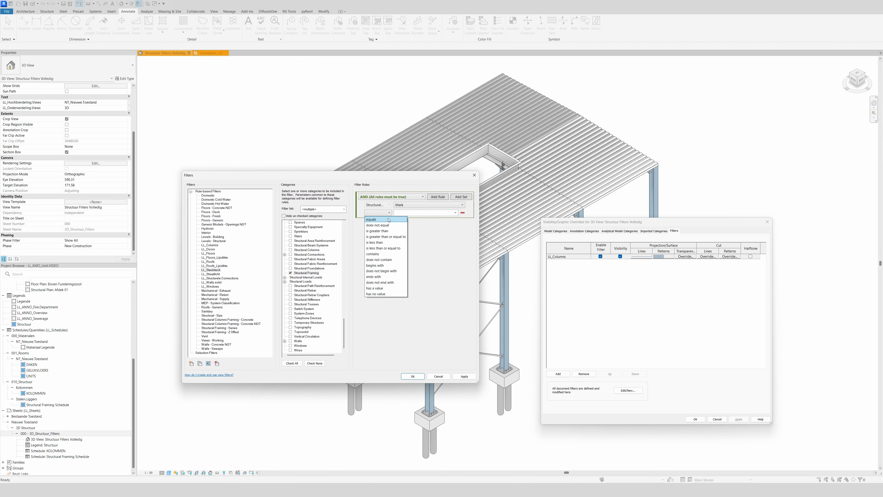
{"action": "left_click", "coordinate": [382, 265]}
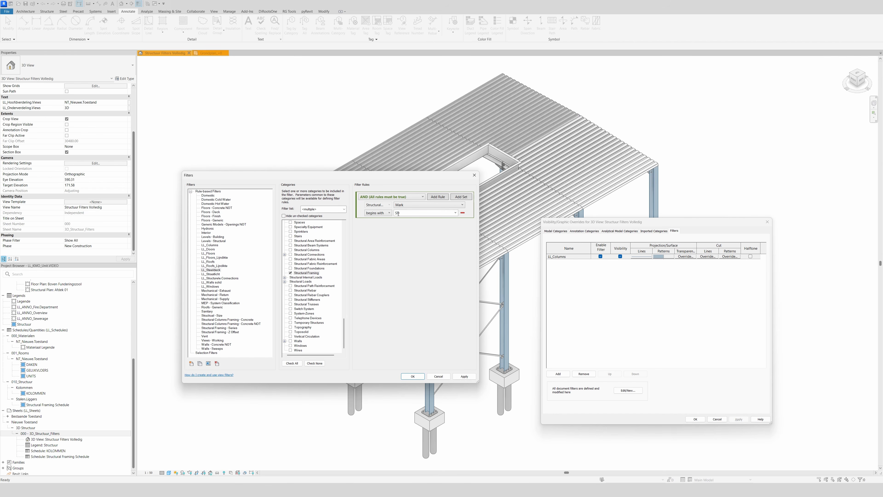
{"action": "left_click", "coordinate": [464, 376]}
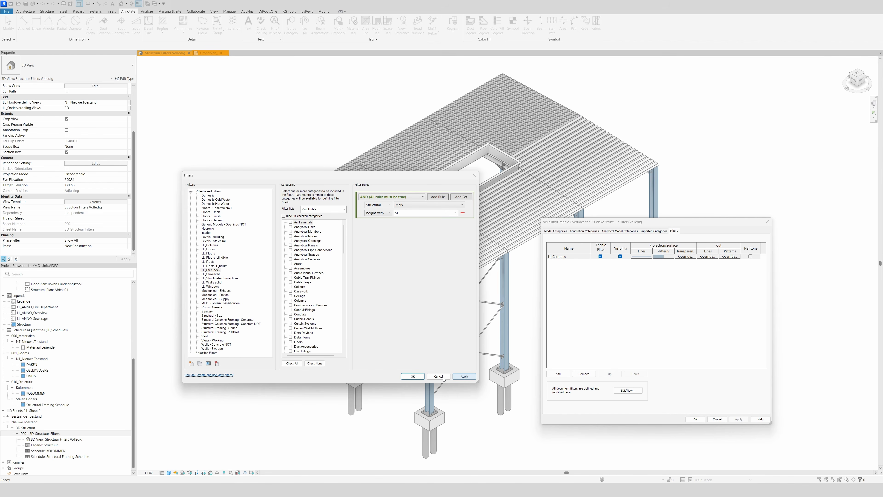
{"action": "left_click", "coordinate": [413, 376]}
Add the LL_Steeldeck filter to the 3D view's overrides.
{"action": "left_click", "coordinate": [558, 374]}
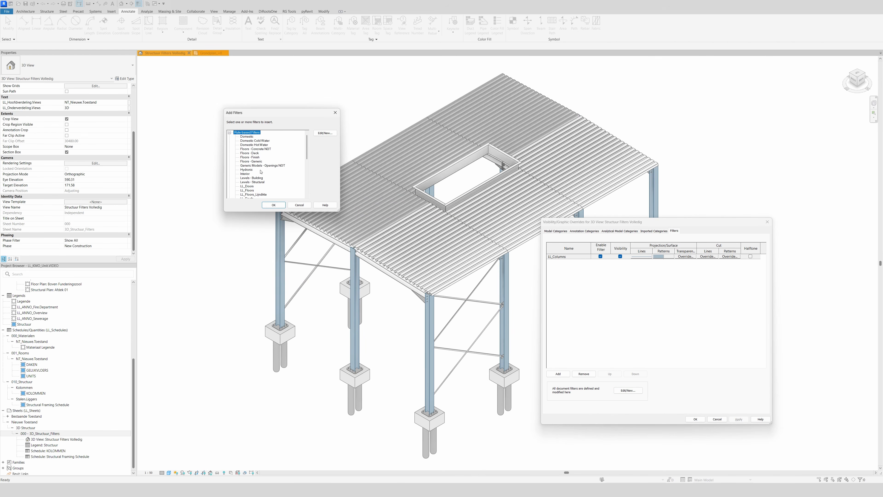
{"action": "scroll", "coordinate": [253, 192], "scroll_direction": "down", "scroll_amount": 1}
{"action": "scroll", "coordinate": [253, 195], "scroll_direction": "down", "scroll_amount": 3}
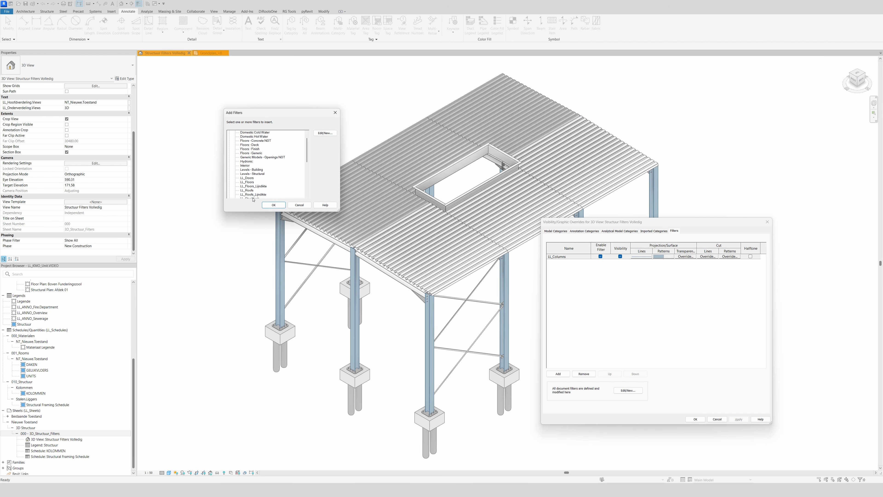
{"action": "left_click", "coordinate": [256, 191]}
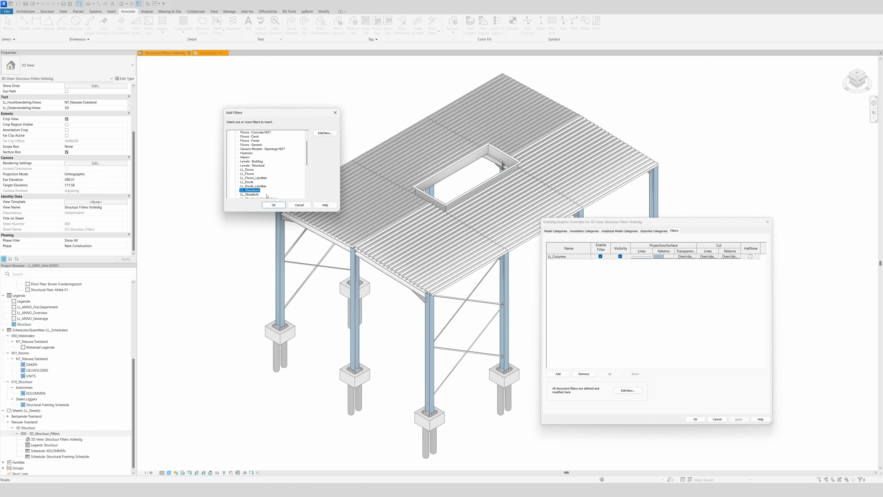
{"action": "left_click", "coordinate": [273, 205]}
Override the LL_Steeldeck filter's projection surface pattern with a solid foreground fill in white.
{"action": "left_click", "coordinate": [662, 263]}
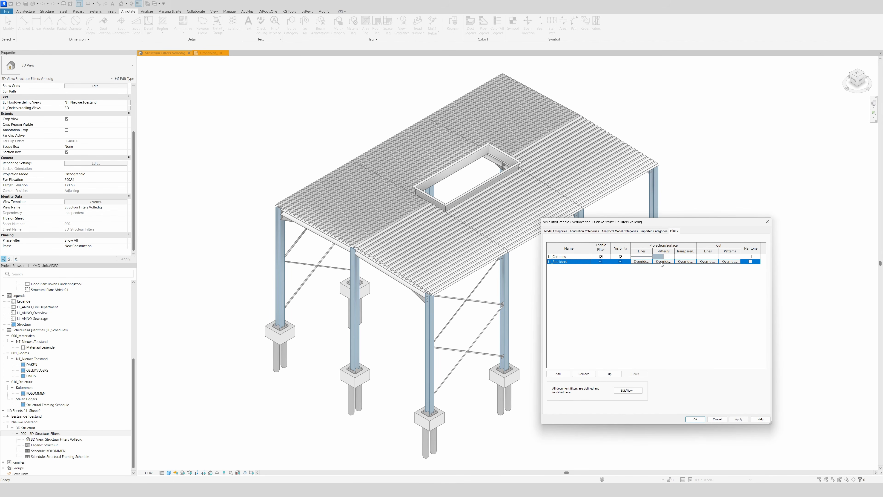
{"action": "left_click", "coordinate": [663, 261]}
{"action": "left_click", "coordinate": [365, 321]}
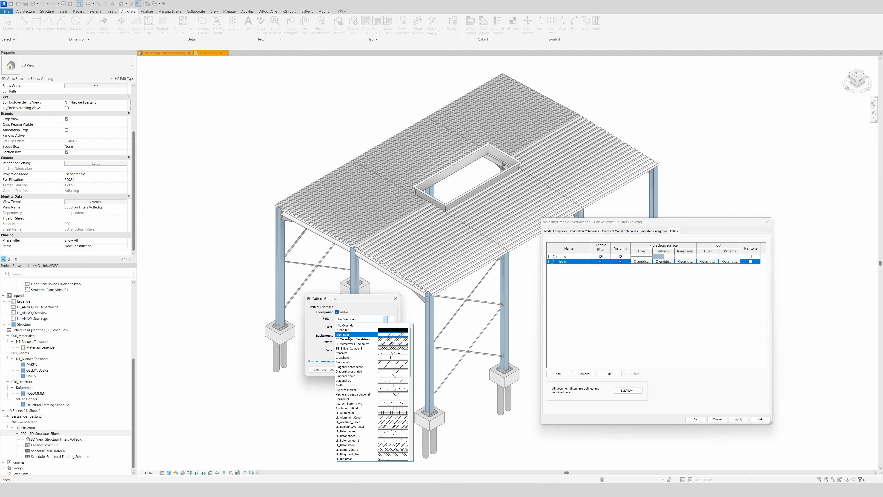
{"action": "left_click", "coordinate": [365, 333]}
{"action": "left_click", "coordinate": [367, 327]}
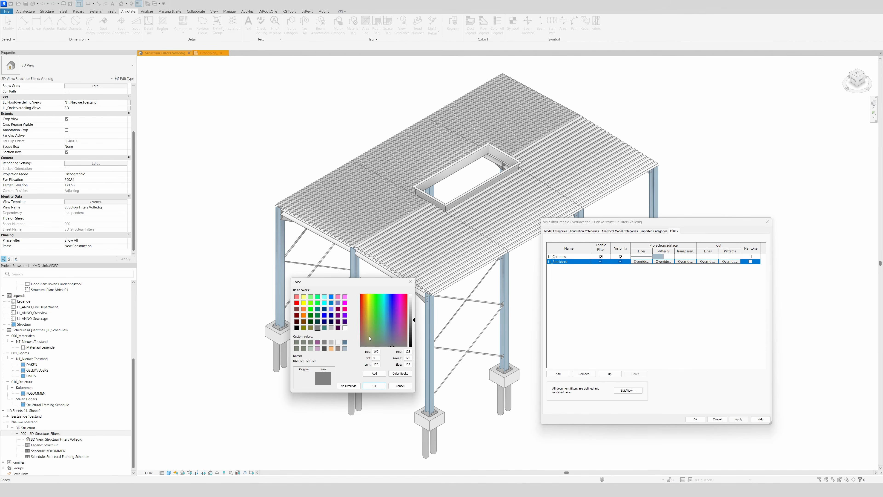
{"action": "left_click", "coordinate": [345, 328]}
{"action": "left_click", "coordinate": [374, 385]}
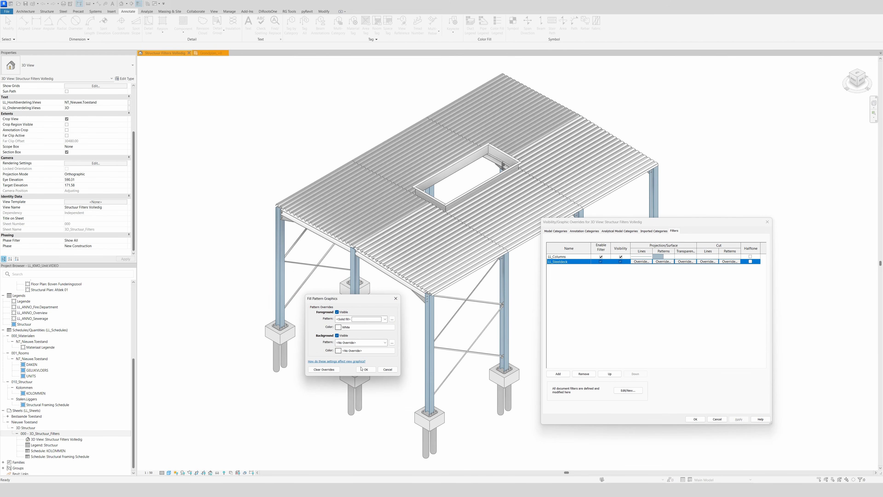
{"action": "left_click", "coordinate": [364, 369]}
Override the LL_Steeldeck filter's projection line color with gray RGB 190-190-190 and apply it to the view.
{"action": "left_click", "coordinate": [641, 261]}
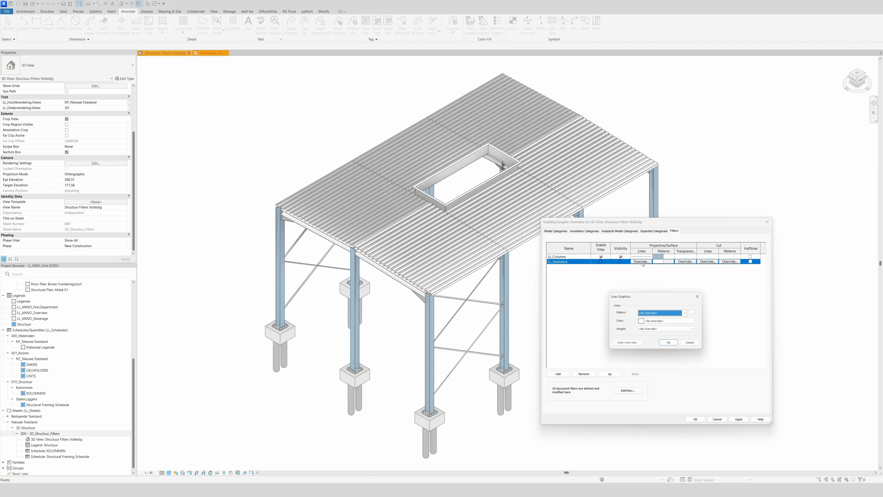
{"action": "left_click", "coordinate": [661, 321]}
{"action": "left_click", "coordinate": [634, 327]}
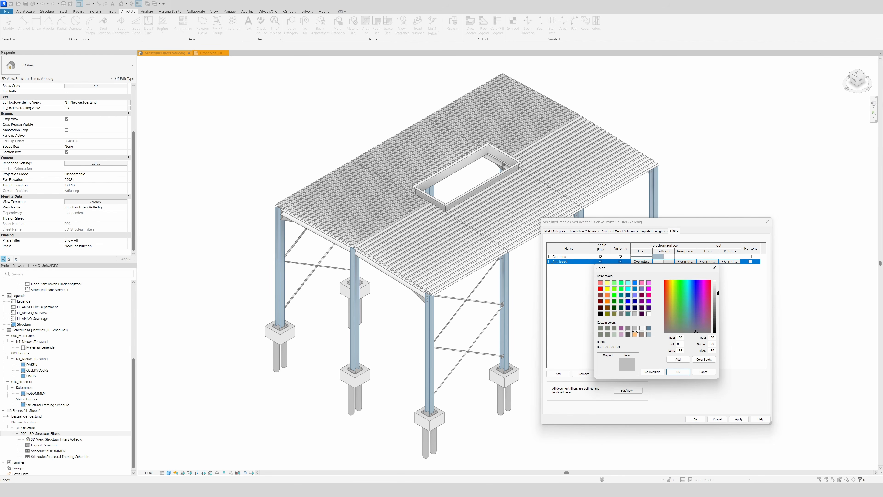
{"action": "left_click", "coordinate": [674, 371]}
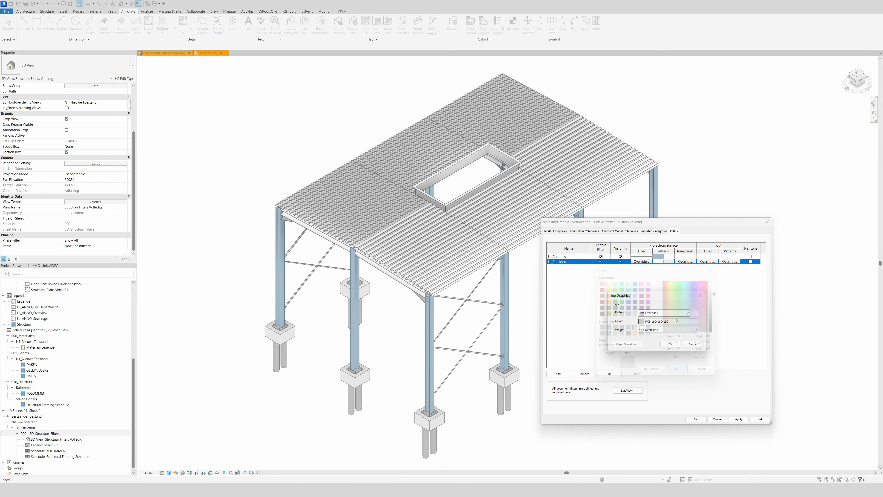
{"action": "left_click", "coordinate": [669, 344]}
{"action": "left_click", "coordinate": [738, 418]}
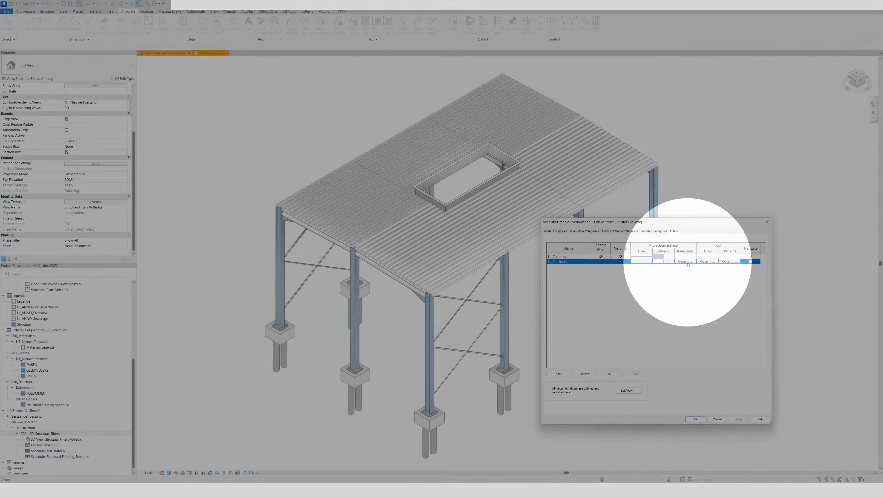
Set the LL_Steeldeck filter's surface transparency to 45% and apply the overrides to the view.
{"action": "left_click", "coordinate": [687, 262]}
{"action": "left_click", "coordinate": [685, 261]}
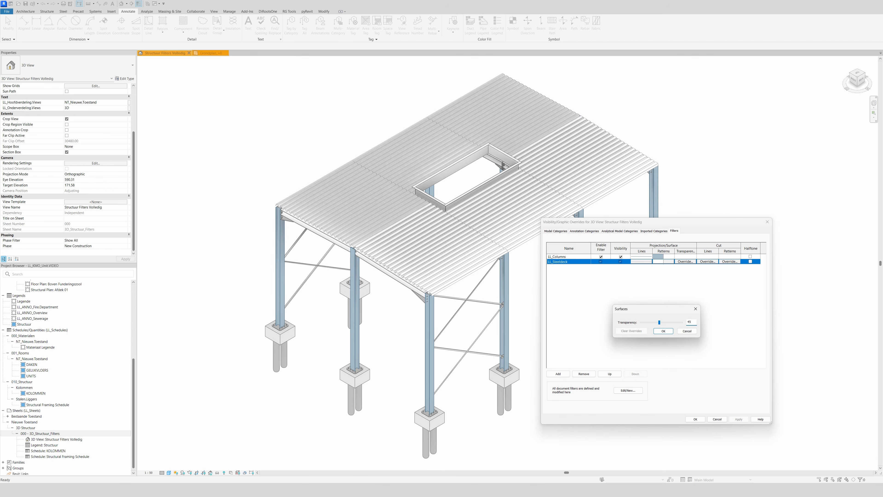
{"action": "left_click", "coordinate": [660, 332]}
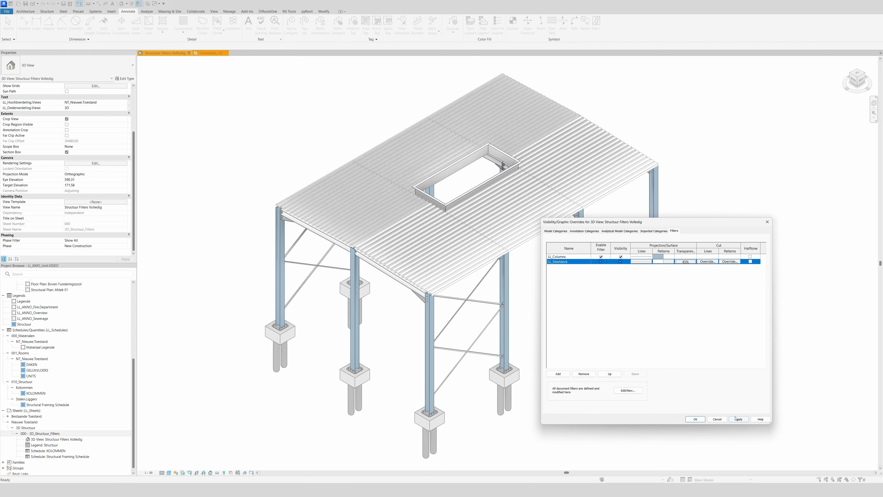
{"action": "left_click", "coordinate": [738, 419]}
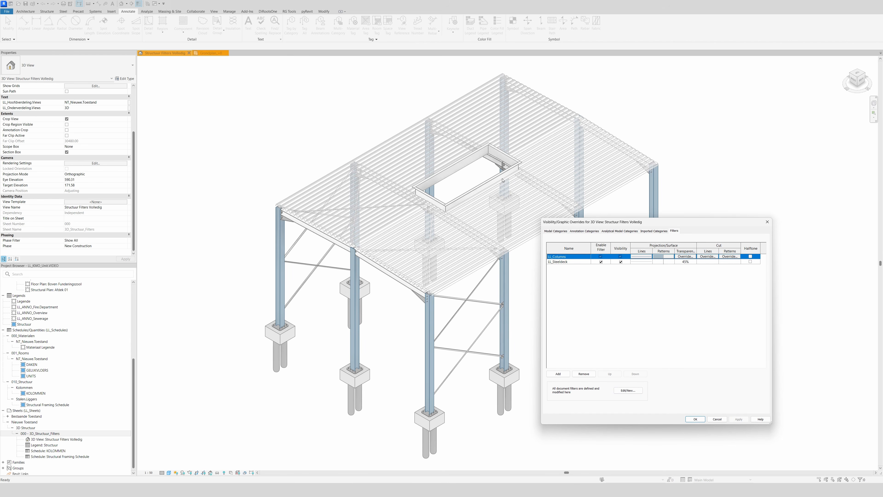
{"action": "left_click", "coordinate": [695, 418]}
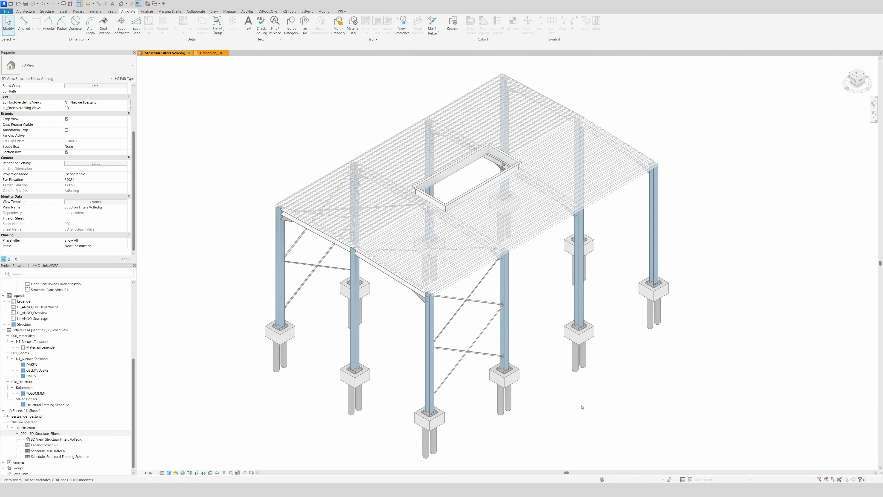
Create a new rule-based filter named LL_Beams from the 3D view's visibility and graphics overrides.
{"action": "key", "text": "v"}
{"action": "key", "text": "v"}
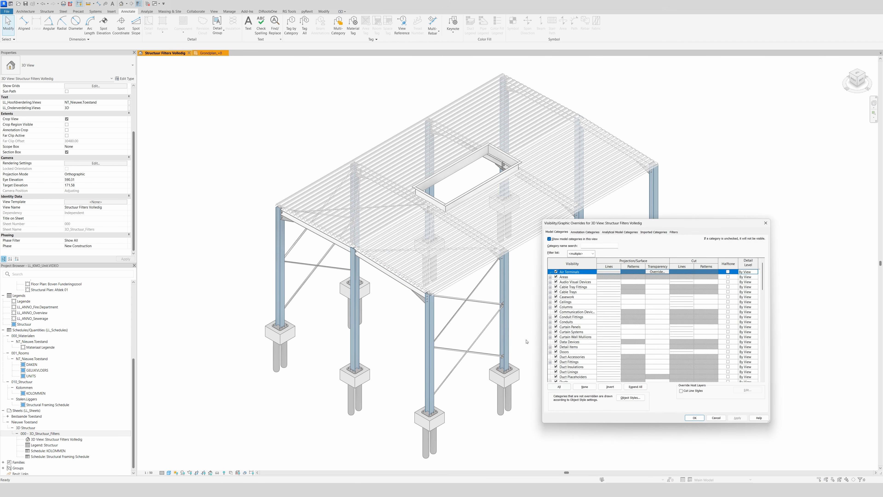
{"action": "left_click", "coordinate": [674, 230]}
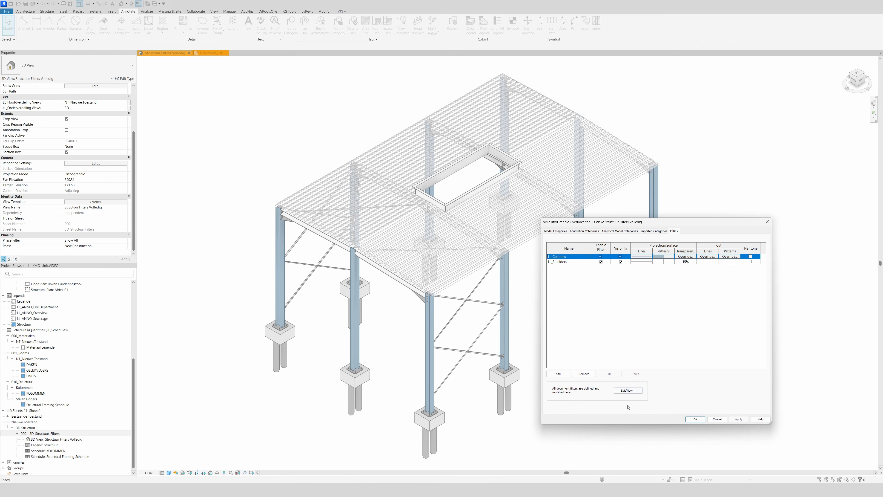
{"action": "left_click", "coordinate": [628, 390]}
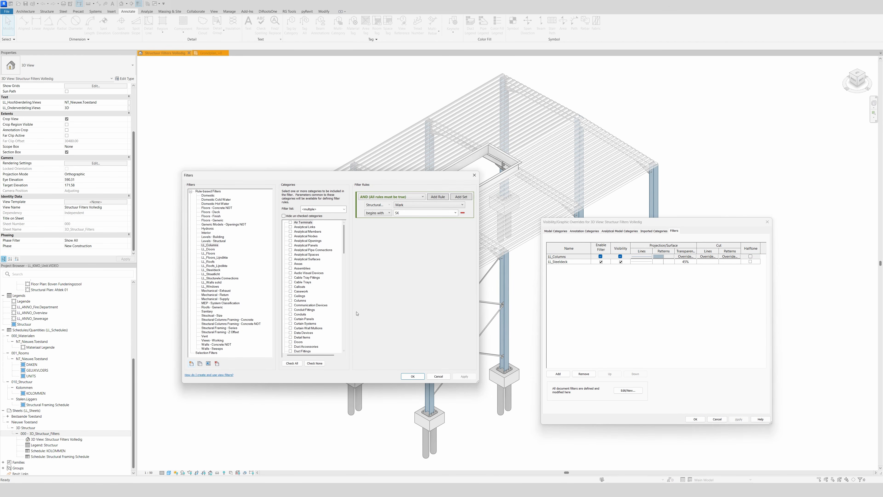
{"action": "left_click", "coordinate": [191, 363]}
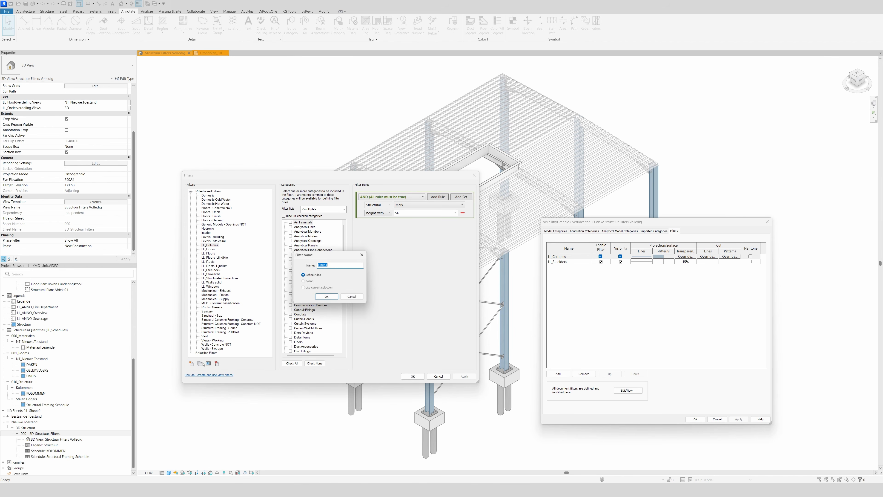
{"action": "type", "text": "LL_Beams"}
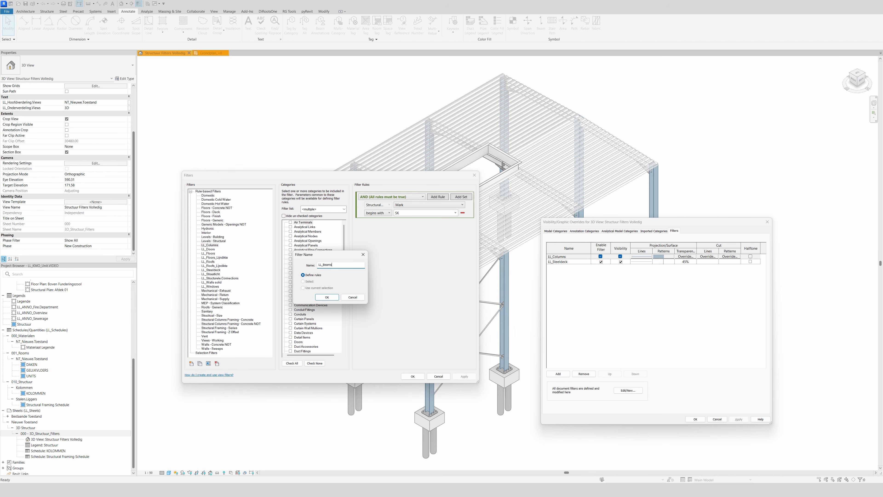
{"action": "left_click", "coordinate": [326, 297]}
Assign the Structural Framing category to the LL_Beams filter with the rule Mark begins with SL.
{"action": "scroll", "coordinate": [329, 350], "scroll_direction": "down", "scroll_amount": 15}
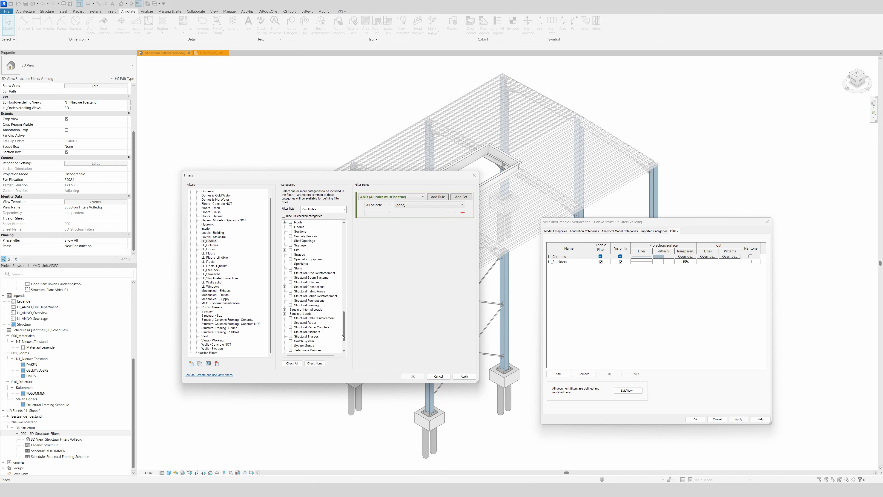
{"action": "left_click", "coordinate": [302, 273]}
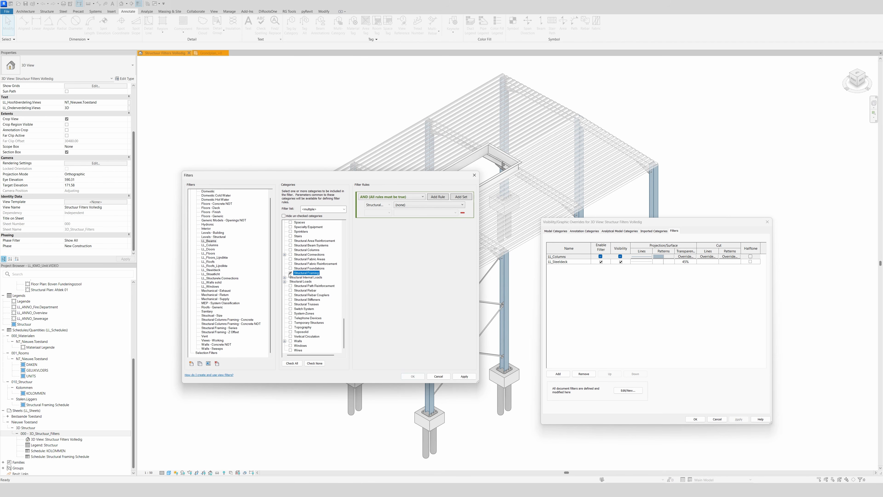
{"action": "left_click", "coordinate": [435, 205]}
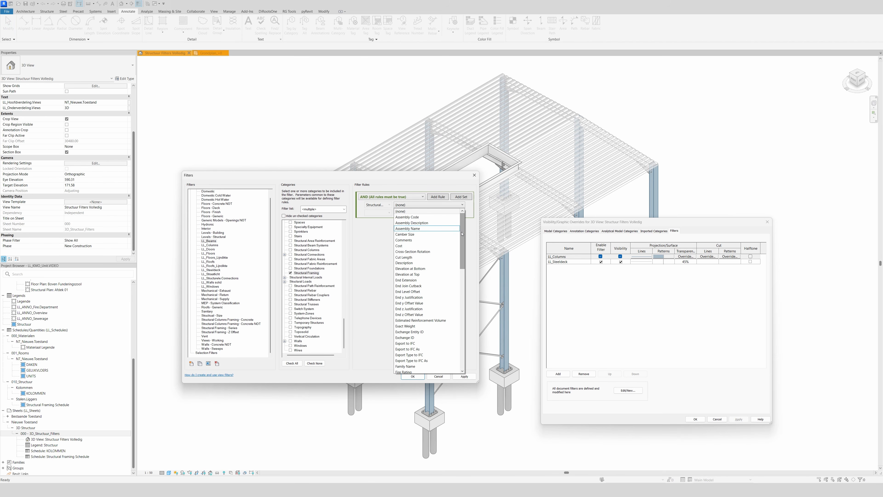
{"action": "scroll", "coordinate": [446, 285], "scroll_direction": "down", "scroll_amount": 15}
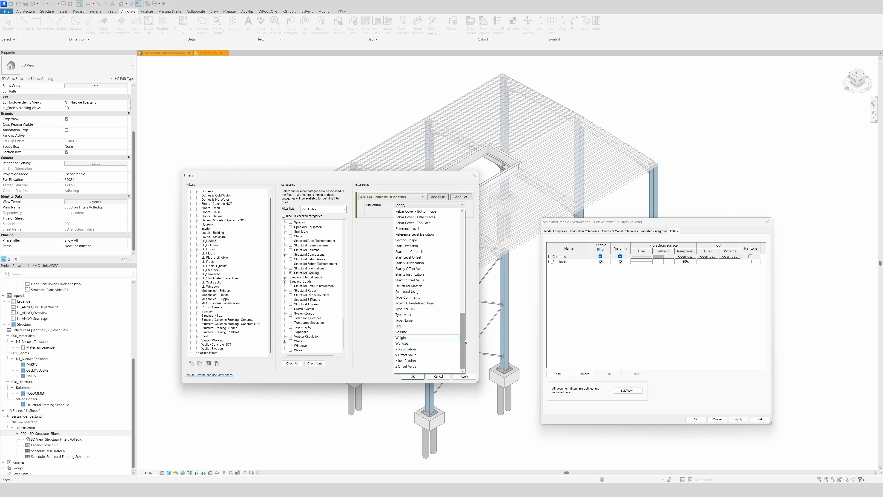
{"action": "scroll", "coordinate": [455, 302], "scroll_direction": "up", "scroll_amount": 6}
{"action": "left_click", "coordinate": [401, 257]}
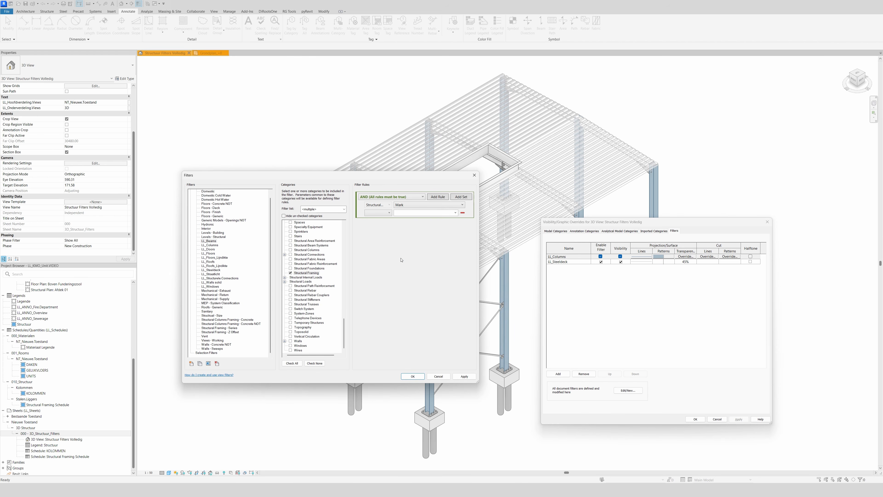
{"action": "left_click", "coordinate": [382, 213]}
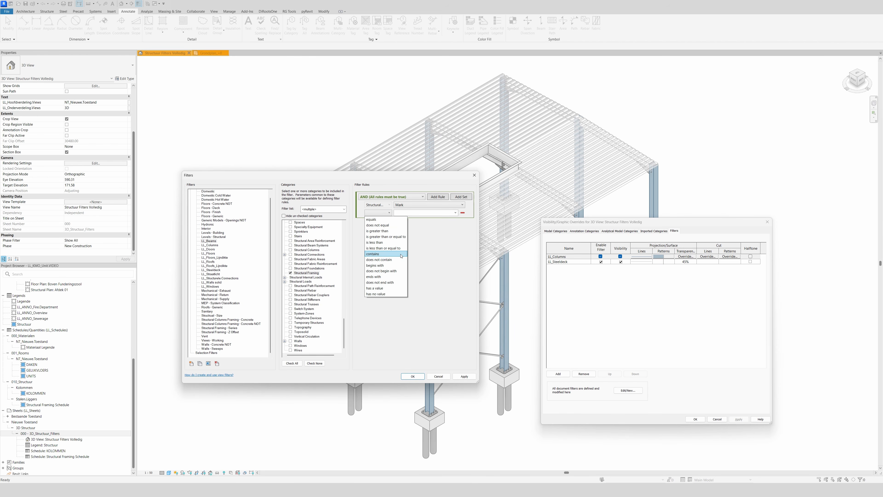
{"action": "left_click", "coordinate": [386, 266]}
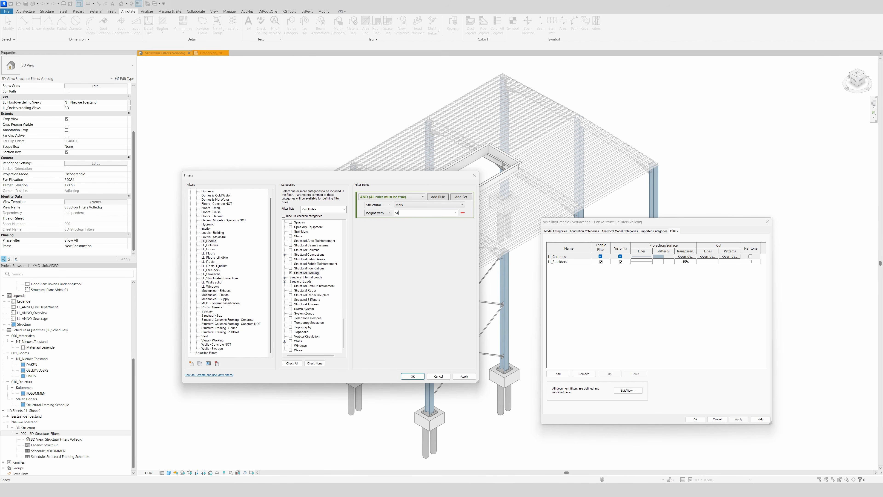
{"action": "left_click", "coordinate": [413, 376]}
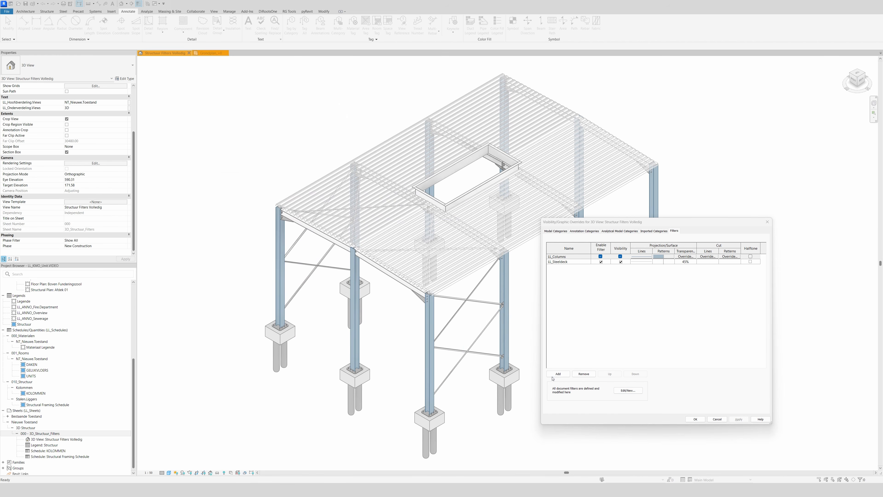
Add the LL_Beams filter to the 3D view's overrides.
{"action": "scroll", "coordinate": [264, 167], "scroll_direction": "down", "scroll_amount": 2}
{"action": "left_click", "coordinate": [247, 173]}
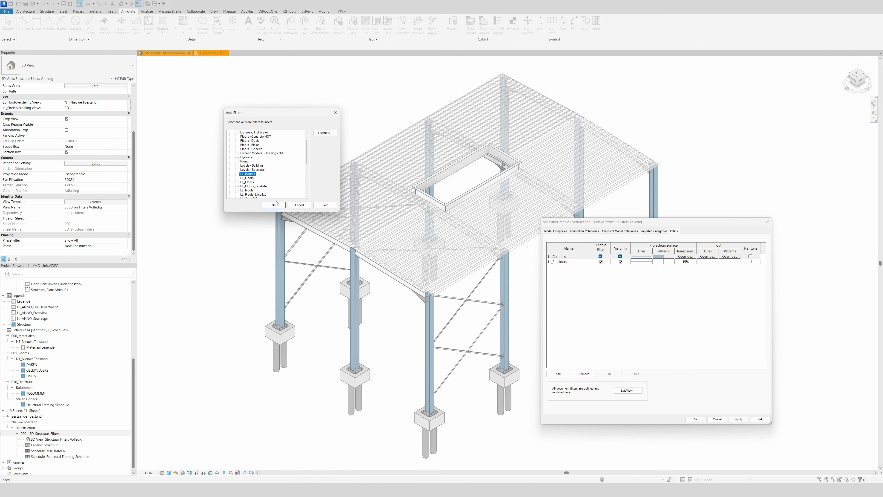
{"action": "left_click", "coordinate": [273, 205]}
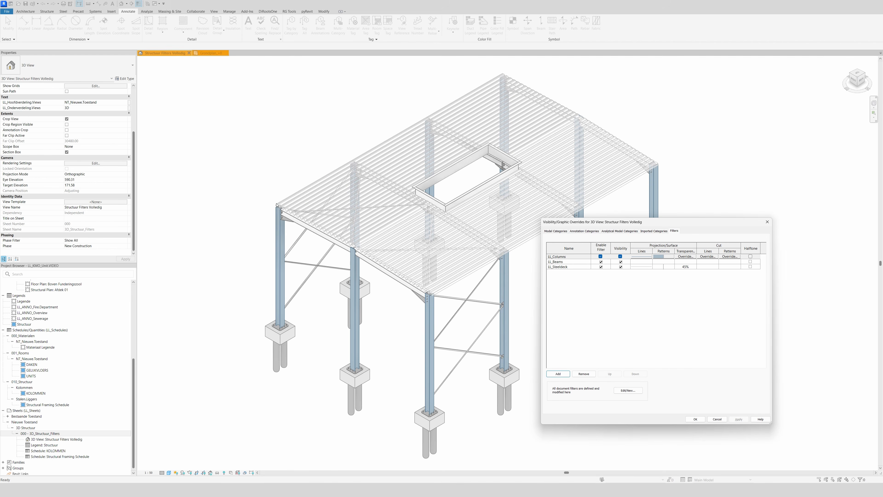
Override the LL_Beams filter's projection surface pattern with an LL_Zachte_Isolatie foreground pattern in light orange RGB 255-191-127.
{"action": "left_click", "coordinate": [662, 262]}
{"action": "left_click", "coordinate": [662, 261]}
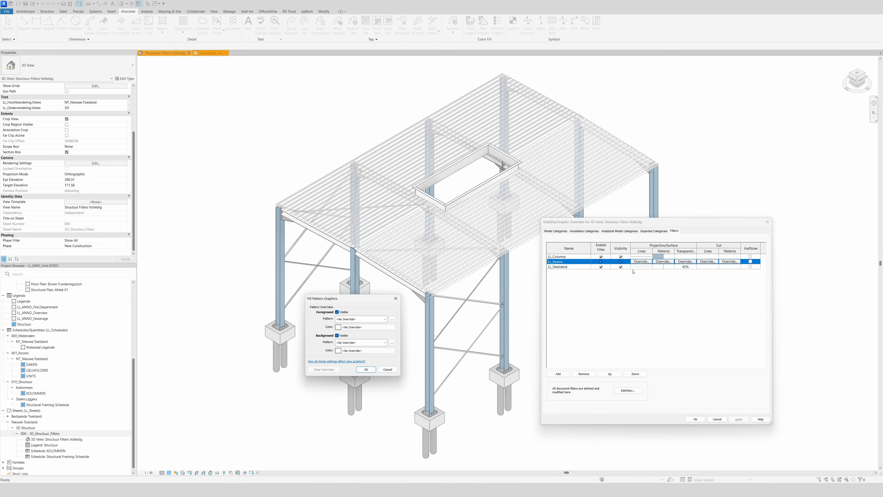
{"action": "left_click", "coordinate": [353, 319]}
{"action": "scroll", "coordinate": [374, 379], "scroll_direction": "down", "scroll_amount": 5}
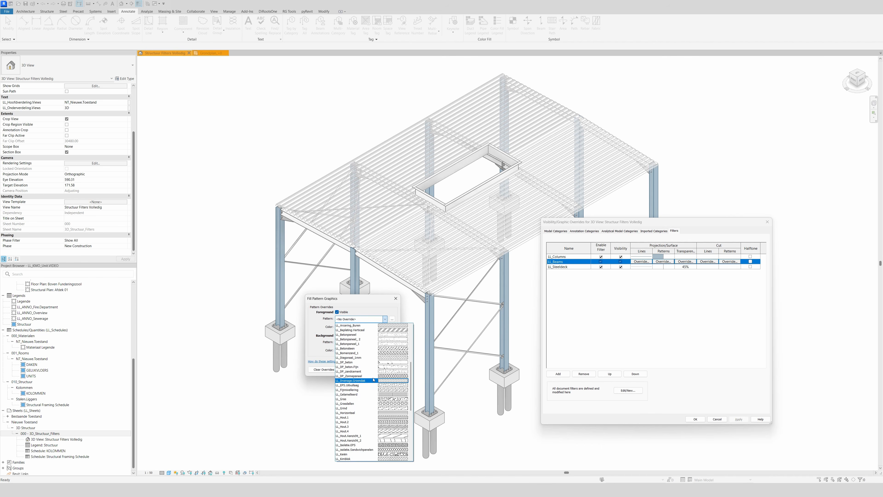
{"action": "scroll", "coordinate": [374, 379], "scroll_direction": "down", "scroll_amount": 9}
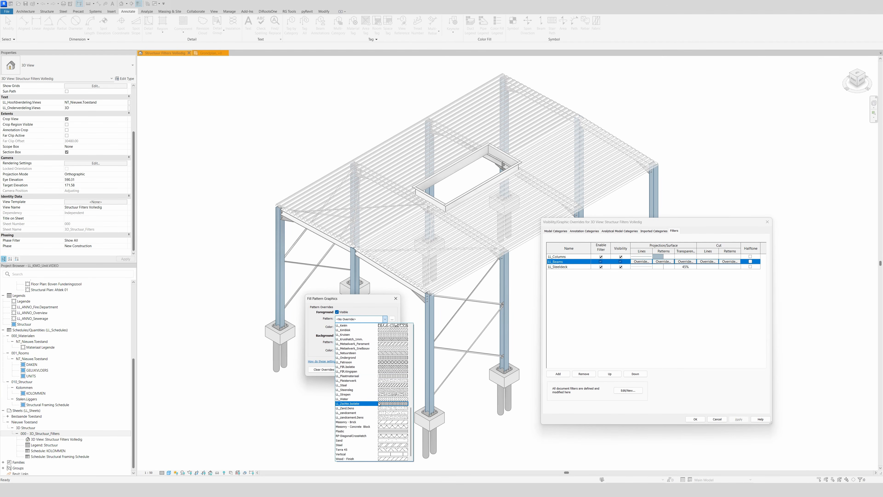
{"action": "left_click", "coordinate": [379, 403]}
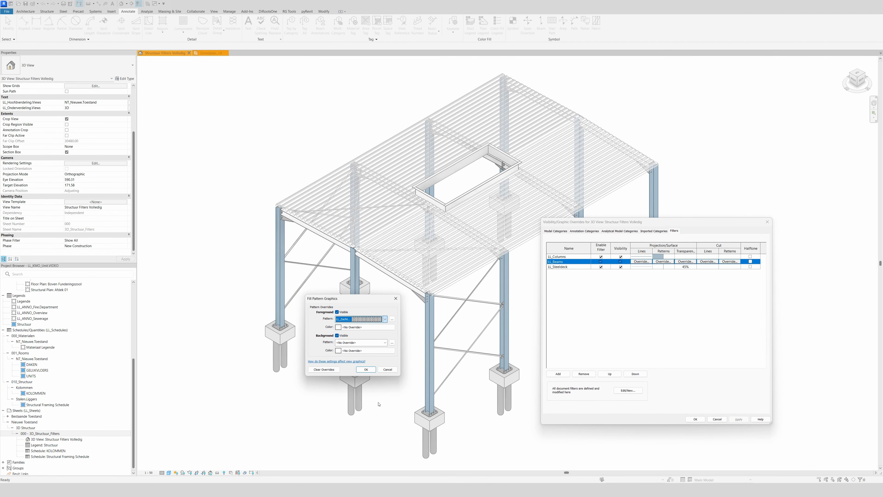
{"action": "left_click", "coordinate": [348, 327]}
{"action": "left_click", "coordinate": [331, 348]}
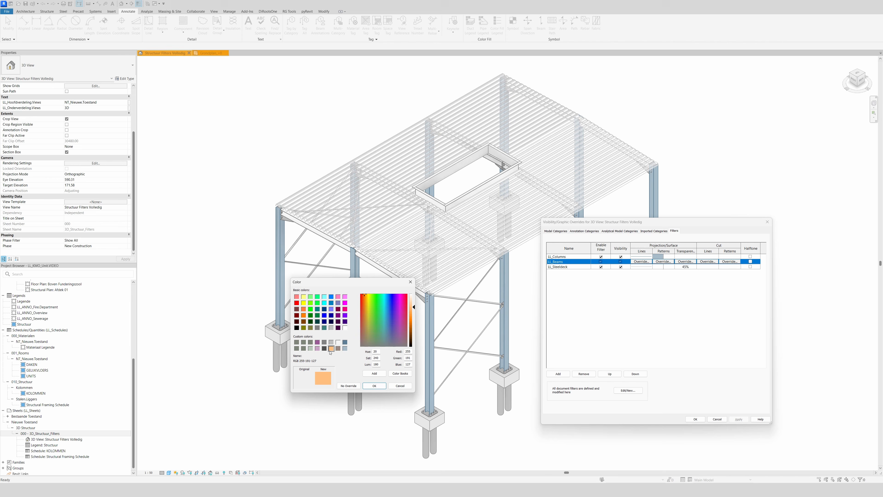
{"action": "left_click", "coordinate": [374, 386]}
{"action": "left_click", "coordinate": [366, 369]}
Override the LL_Beams filter's projection line color with orange RGB 242-121-000 and apply it to the view.
{"action": "left_click", "coordinate": [641, 262]}
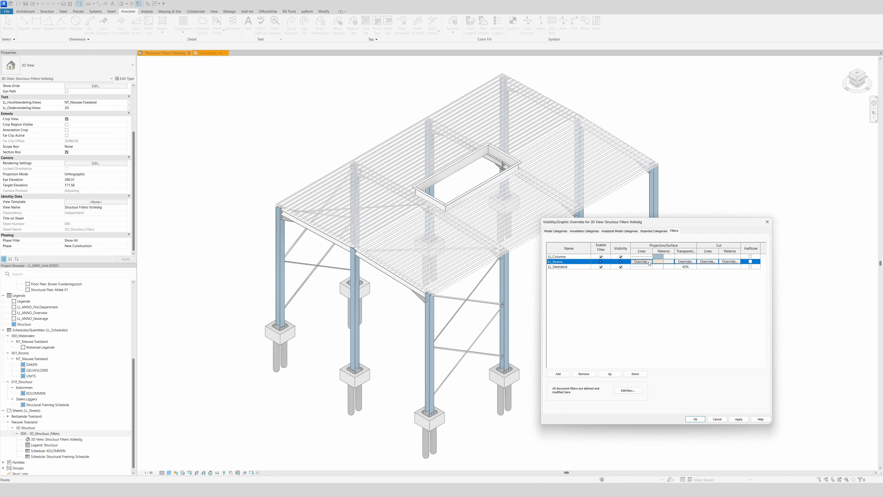
{"action": "left_click", "coordinate": [641, 321]}
{"action": "left_click", "coordinate": [634, 335]}
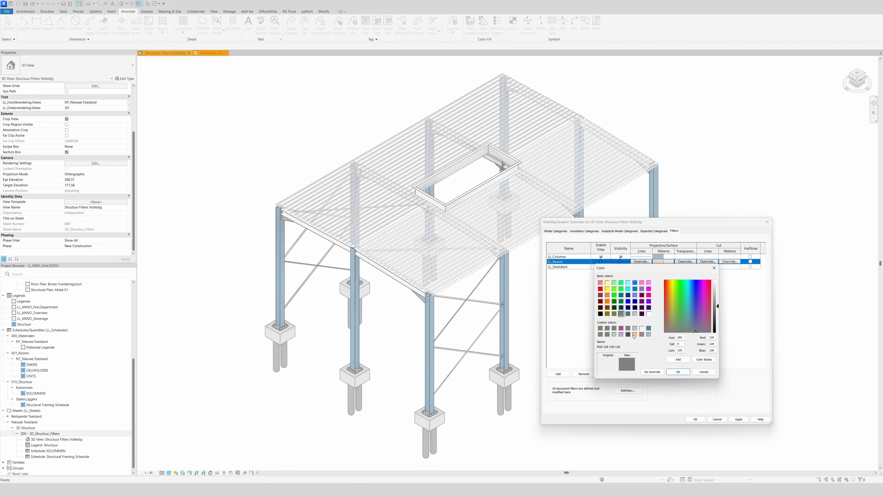
{"action": "left_click", "coordinate": [717, 309]}
{"action": "left_click", "coordinate": [678, 371]}
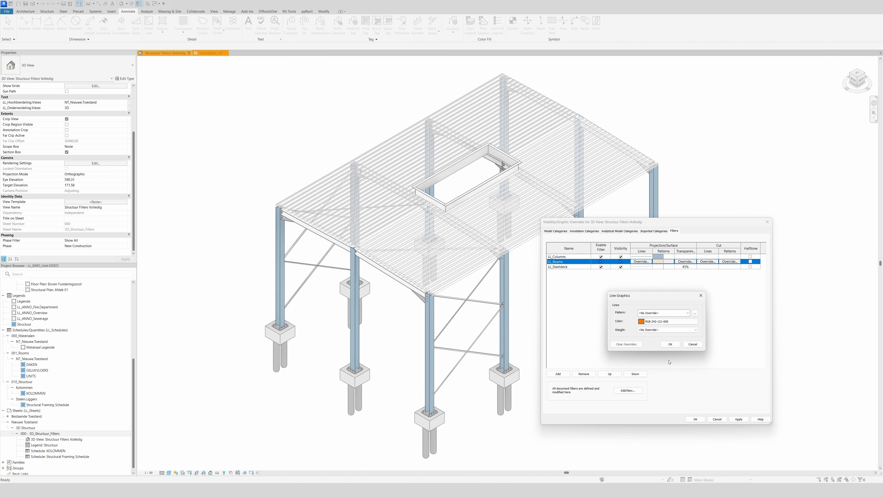
{"action": "left_click", "coordinate": [666, 344]}
{"action": "left_click", "coordinate": [735, 418]}
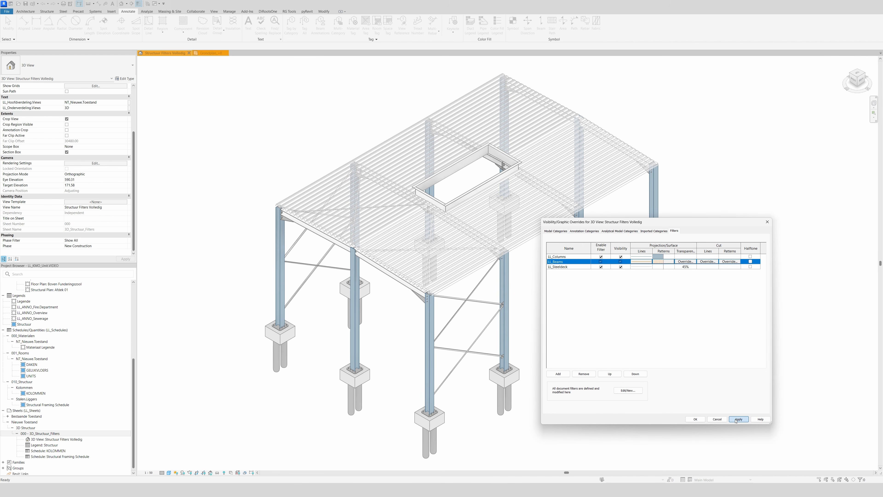
{"action": "left_click", "coordinate": [694, 418]}
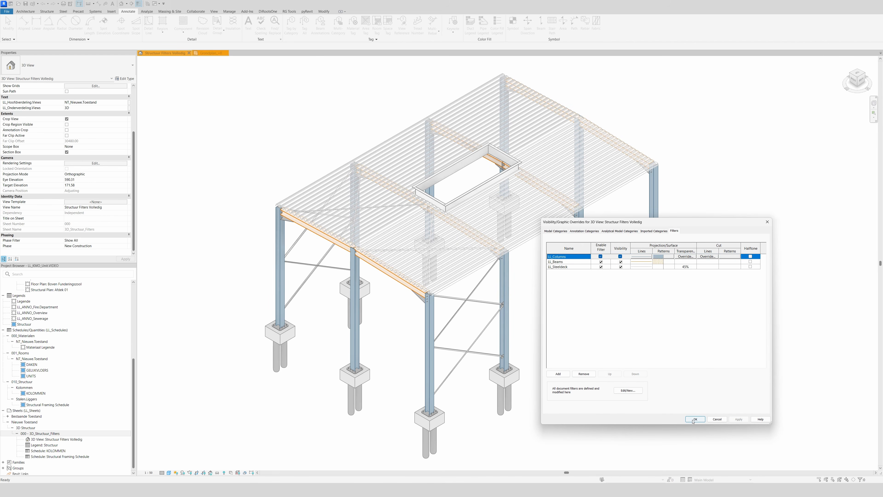
Add the LL_Structurele.Connections filter to the 3D view's overrides.
{"action": "scroll", "coordinate": [384, 293], "scroll_direction": "up", "scroll_amount": 5}
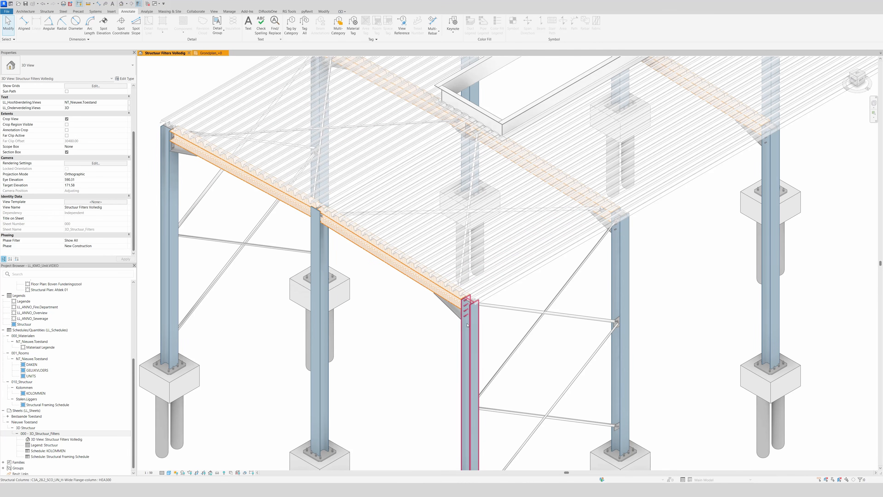
{"action": "scroll", "coordinate": [374, 289], "scroll_direction": "down", "scroll_amount": 3}
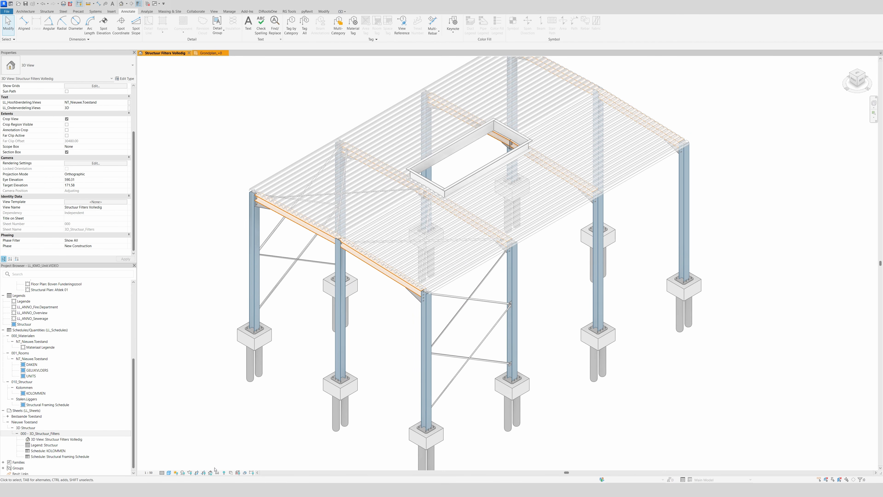
{"action": "key", "text": "v"}
{"action": "key", "text": "g"}
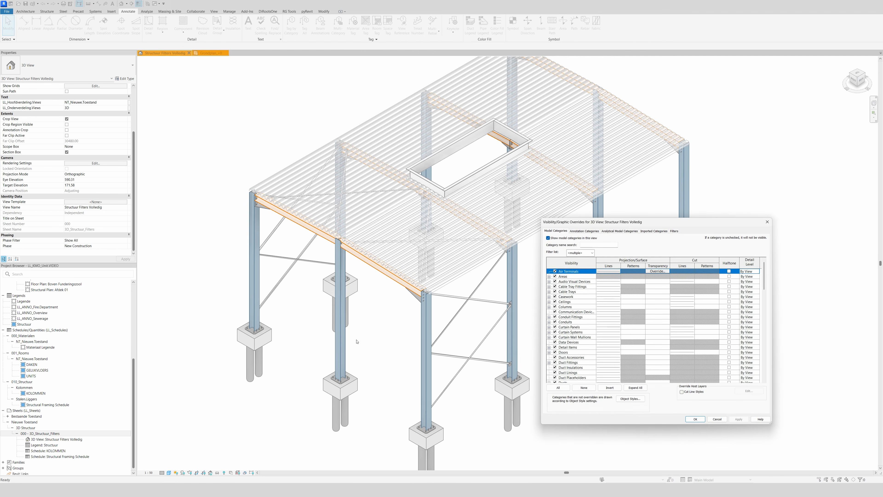
{"action": "left_click_drag", "start_coordinate": [626, 221], "coordinate": [454, 227]}
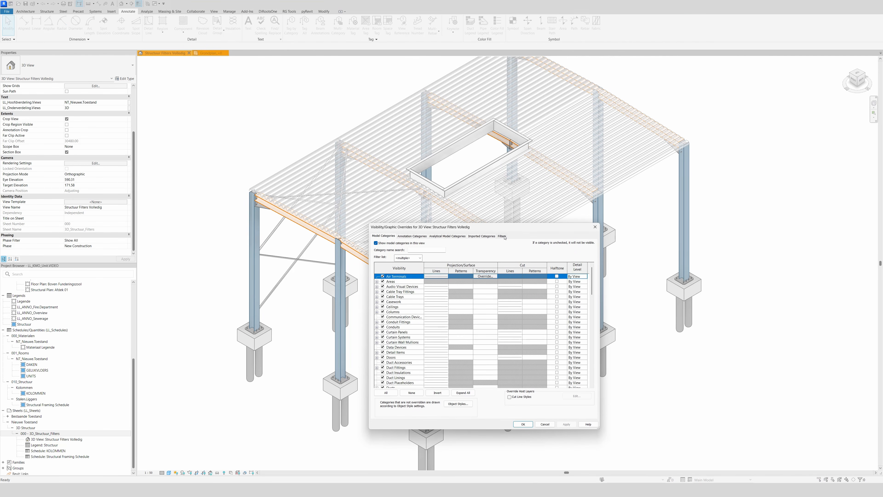
{"action": "left_click", "coordinate": [502, 236]}
{"action": "left_click", "coordinate": [387, 378]}
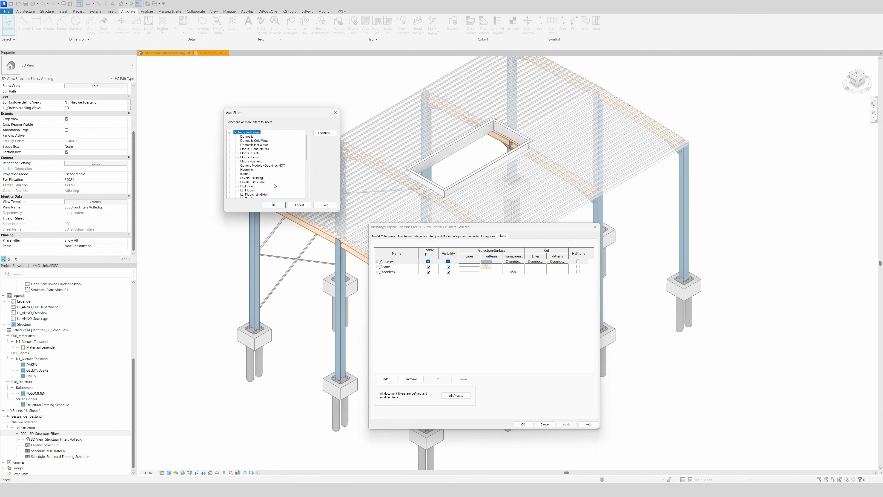
{"action": "scroll", "coordinate": [264, 189], "scroll_direction": "down", "scroll_amount": 5}
{"action": "scroll", "coordinate": [265, 190], "scroll_direction": "down", "scroll_amount": 2}
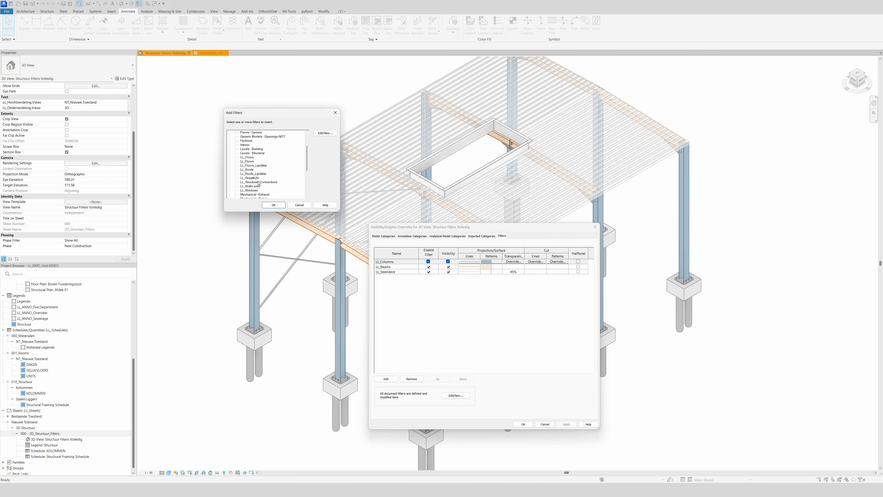
{"action": "left_click", "coordinate": [259, 182]}
{"action": "left_click", "coordinate": [273, 205]}
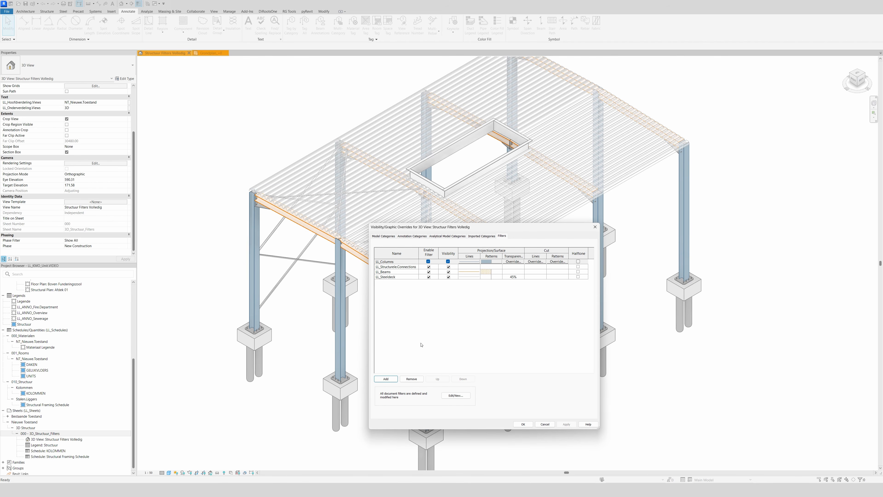
Add the LL_Straatlicht filter to the 3D view's overrides.
{"action": "left_click", "coordinate": [390, 380]}
{"action": "scroll", "coordinate": [266, 186], "scroll_direction": "down", "scroll_amount": 5}
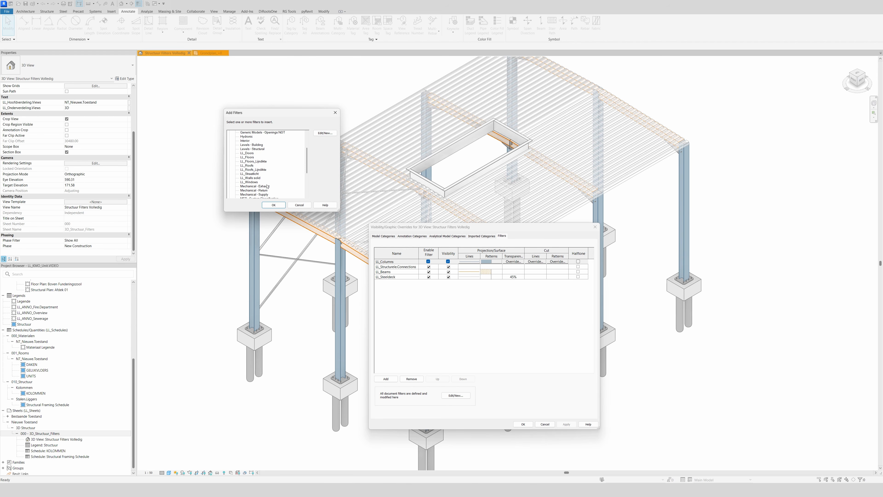
{"action": "left_click", "coordinate": [259, 174]}
{"action": "left_click", "coordinate": [274, 205]}
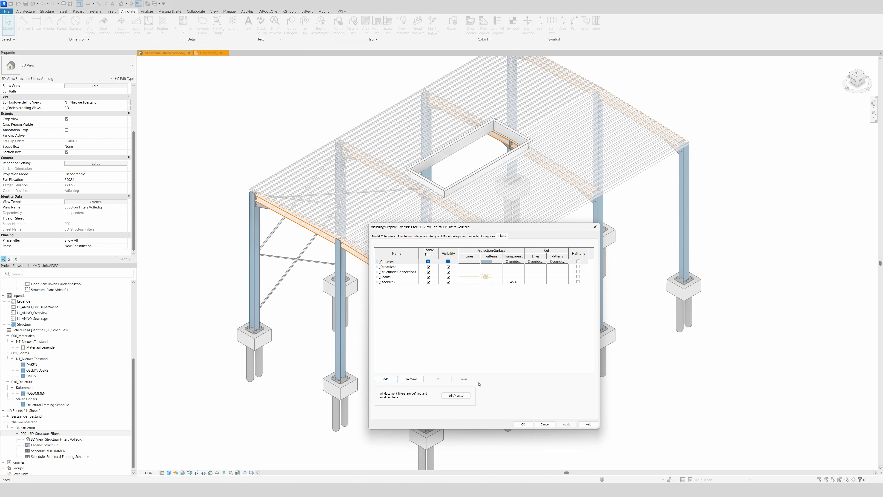
Create a new rule-based view filter named LL_WV.
{"action": "left_click", "coordinate": [455, 395]}
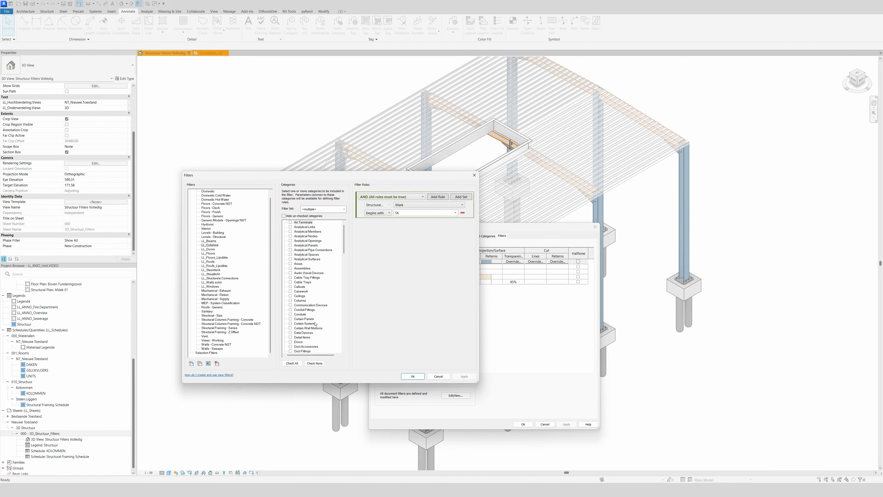
{"action": "left_click", "coordinate": [192, 363]}
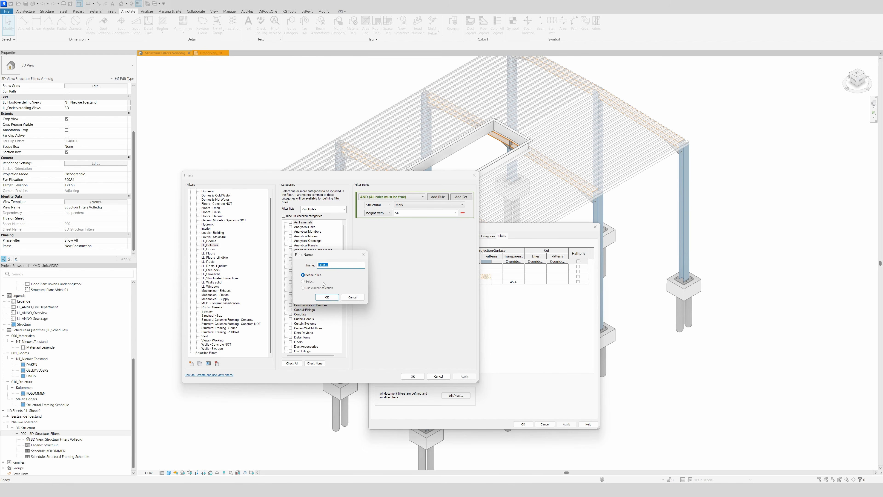
{"action": "type", "text": "LL_WV"}
{"action": "left_click", "coordinate": [324, 296]}
Limit the LL_WV filter to Structural Framing elements whose Mark begins with WV and save the filter.
{"action": "left_click_drag", "start_coordinate": [343, 256], "coordinate": [343, 347]}
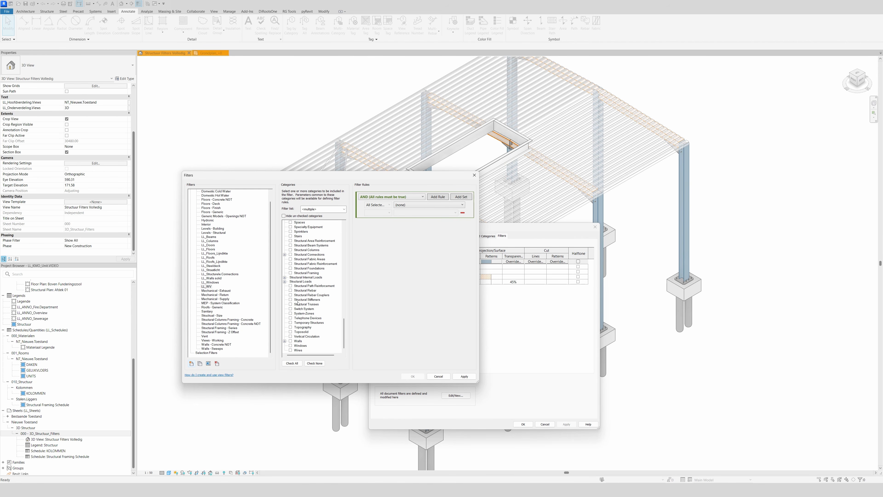
{"action": "left_click", "coordinate": [290, 273]}
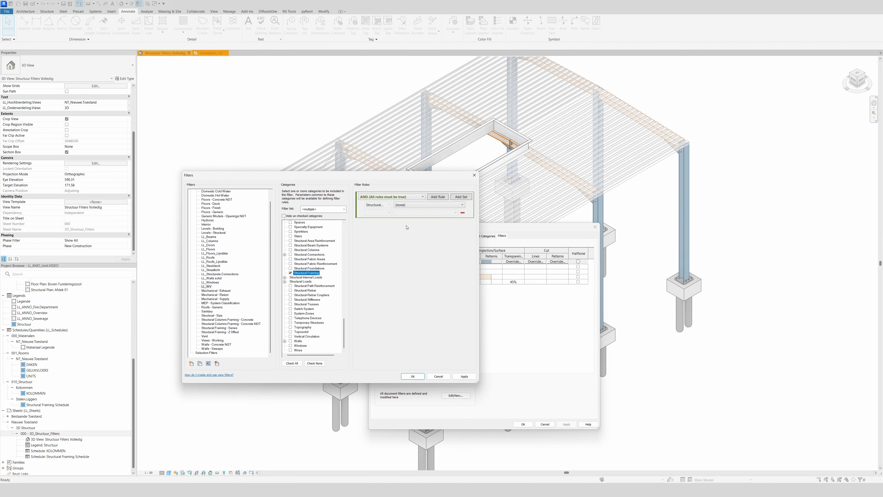
{"action": "left_click", "coordinate": [403, 204]}
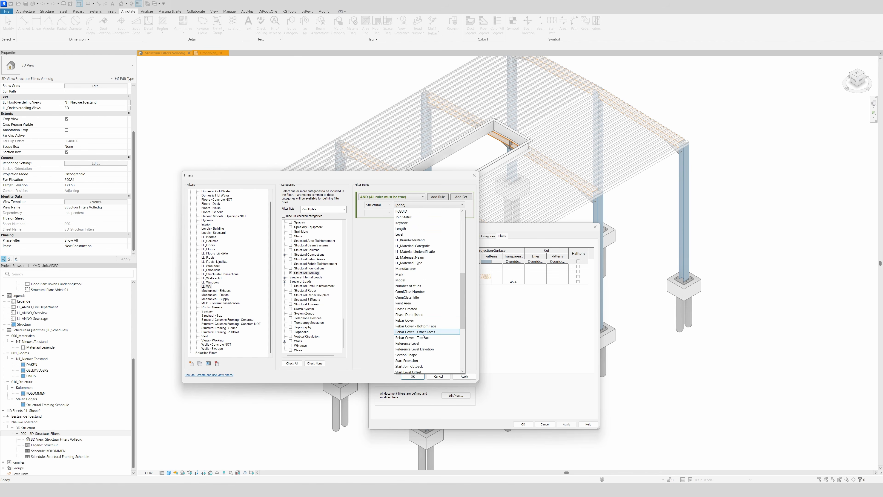
{"action": "left_click", "coordinate": [399, 274]}
{"action": "left_click", "coordinate": [382, 213]}
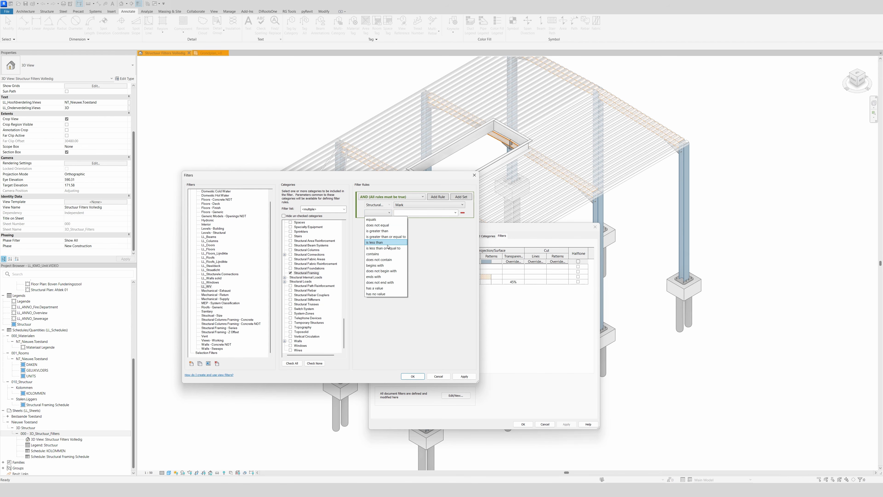
{"action": "left_click", "coordinate": [376, 265]}
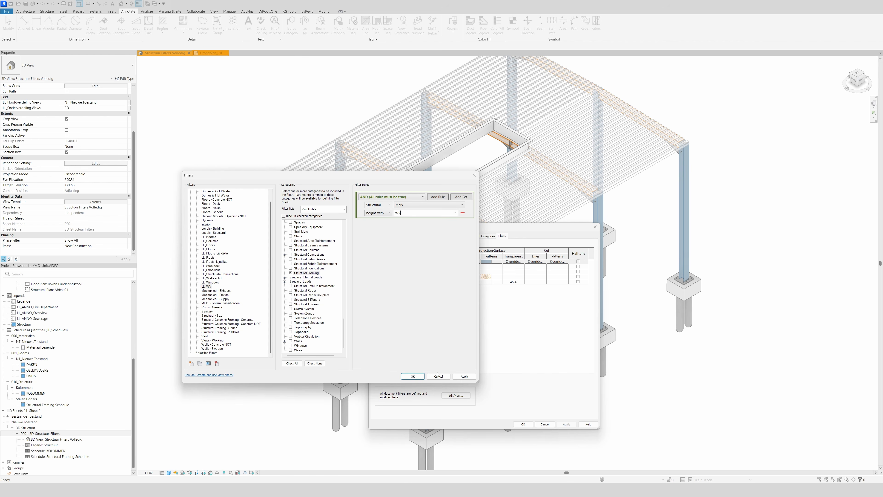
{"action": "left_click", "coordinate": [413, 376]}
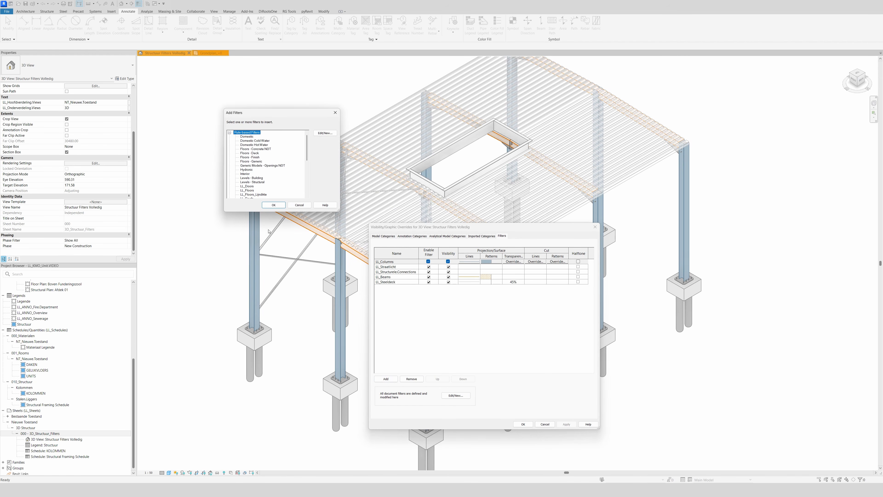
Add the LL_WV filter to the 3D view and override its projection surface foreground with a solid fill in light purple RGB 202-164-198.
{"action": "scroll", "coordinate": [268, 189], "scroll_direction": "down", "scroll_amount": 2}
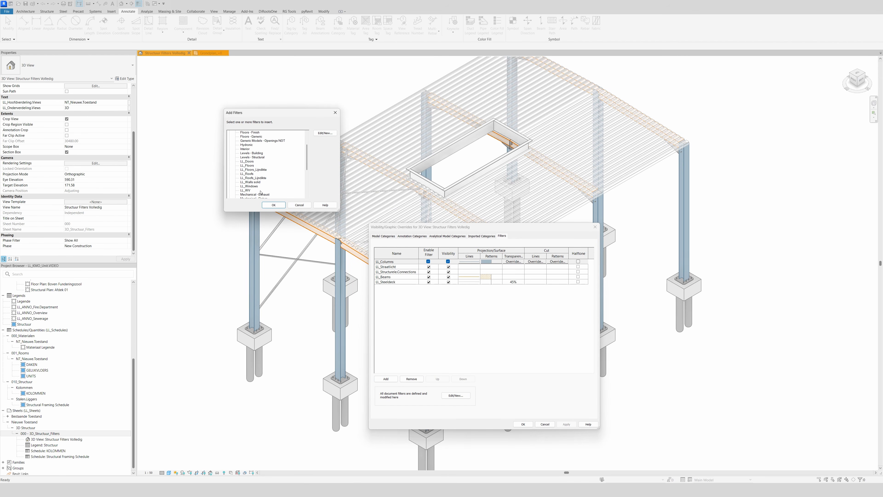
{"action": "left_click", "coordinate": [274, 205]}
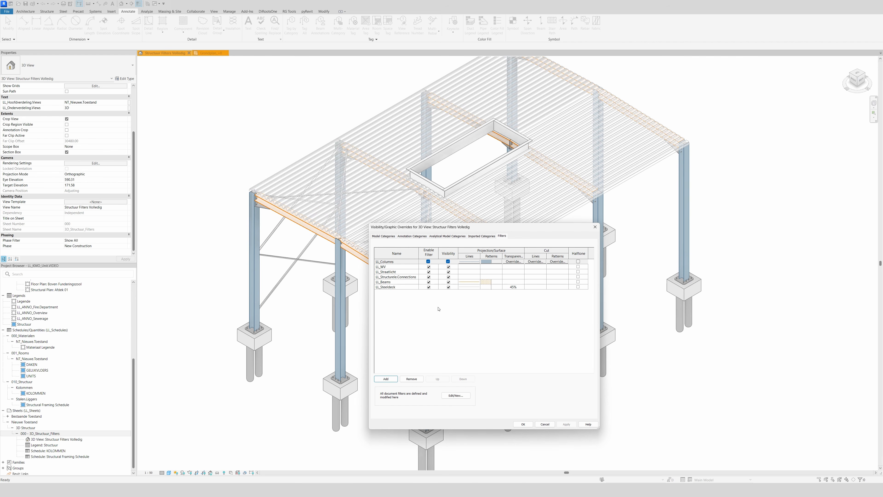
{"action": "left_click", "coordinate": [491, 266]}
{"action": "left_click", "coordinate": [491, 266]}
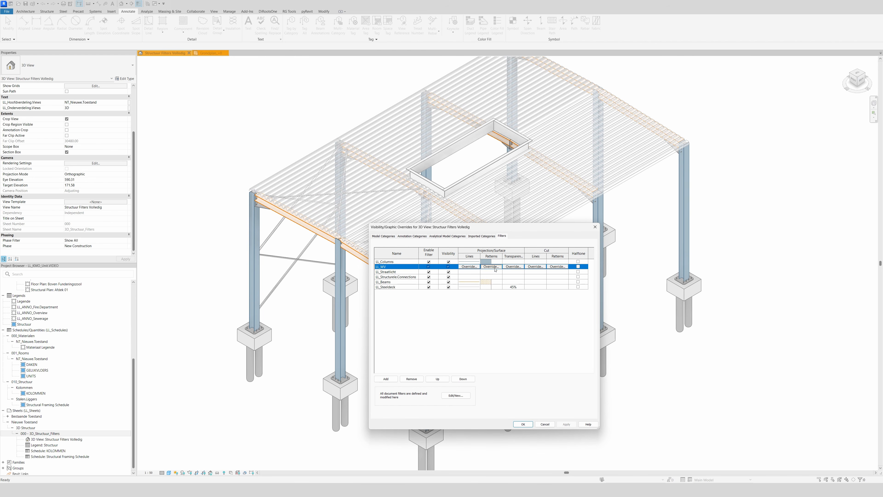
{"action": "left_click", "coordinate": [363, 319]}
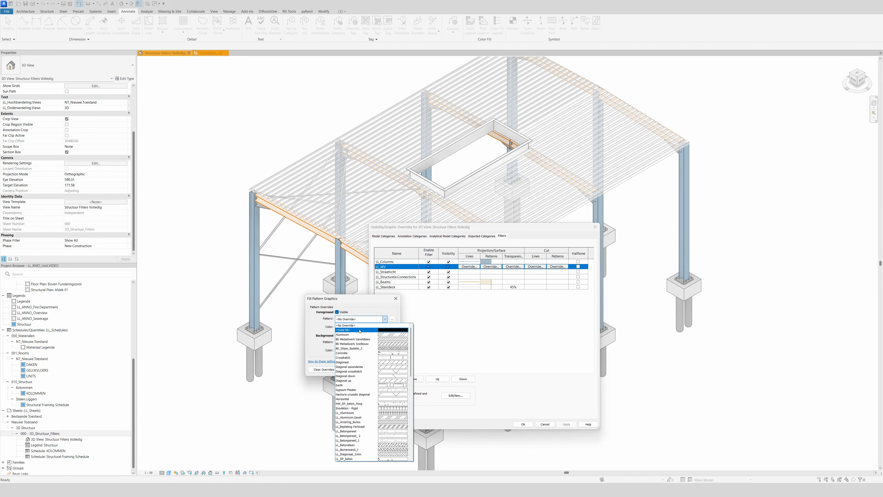
{"action": "left_click", "coordinate": [360, 330]}
{"action": "left_click", "coordinate": [360, 326]}
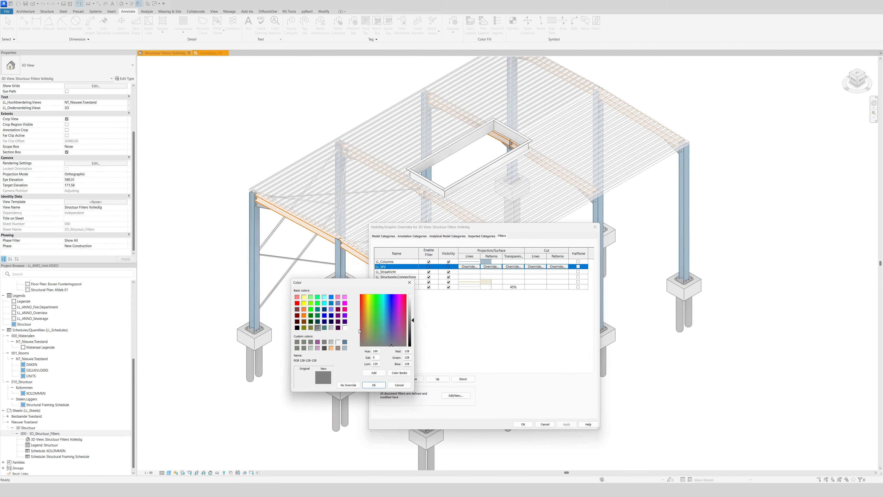
{"action": "left_click", "coordinate": [317, 348]}
{"action": "left_click", "coordinate": [374, 385]}
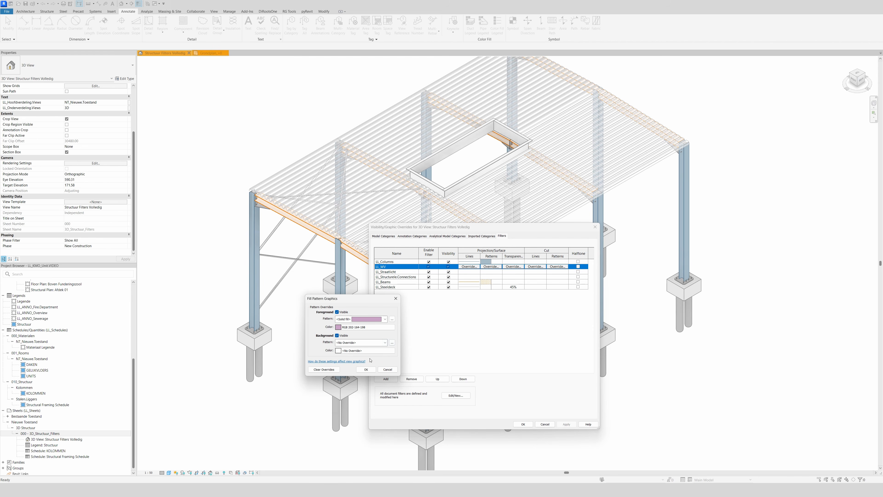
{"action": "left_click", "coordinate": [366, 369]}
Override the LL_WV filter's projection line color with purple RGB 155-91-149 and apply it to the view.
{"action": "left_click", "coordinate": [469, 266]}
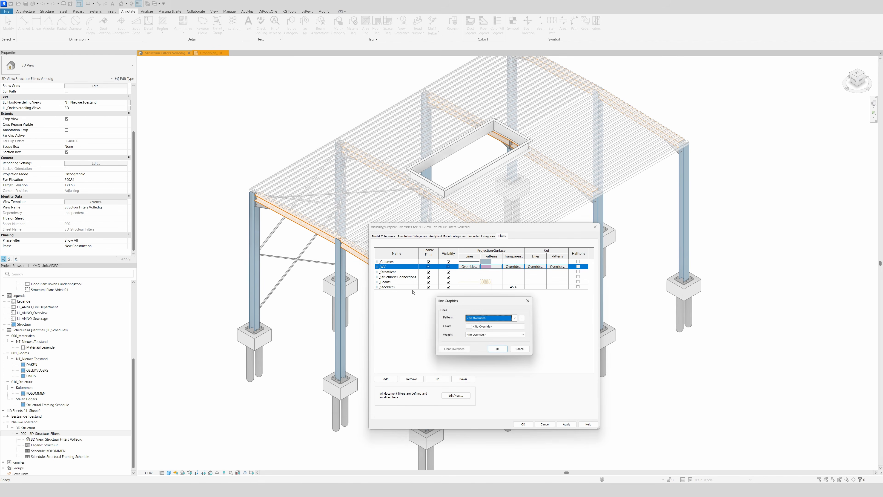
{"action": "left_click", "coordinate": [473, 326]}
{"action": "left_click", "coordinate": [448, 334]}
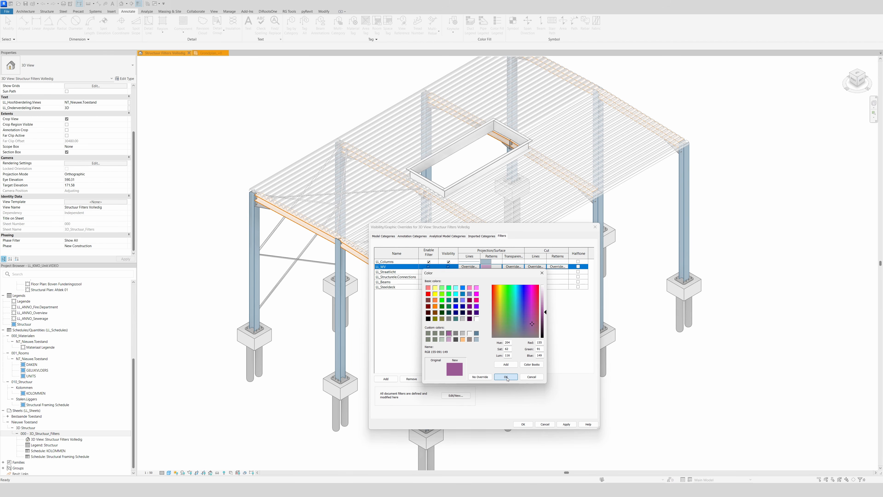
{"action": "left_click", "coordinate": [505, 377]}
{"action": "left_click", "coordinate": [498, 349]}
{"action": "left_click", "coordinate": [566, 424]}
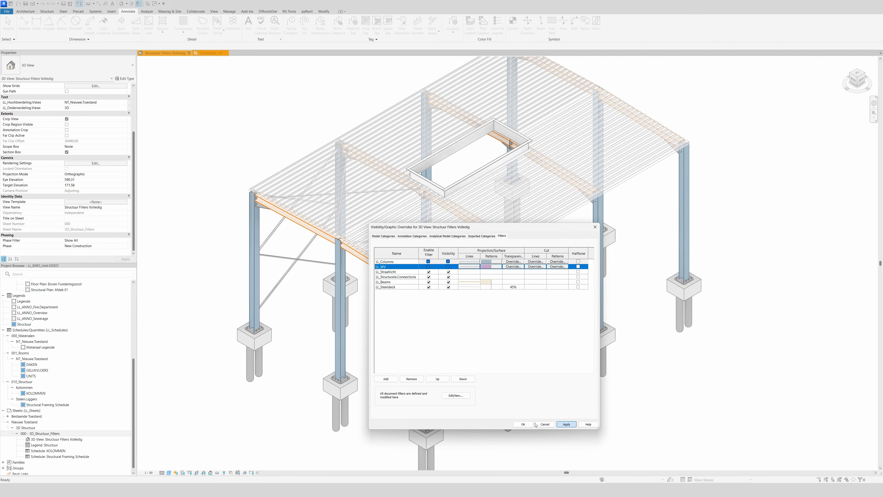
{"action": "left_click", "coordinate": [523, 424]}
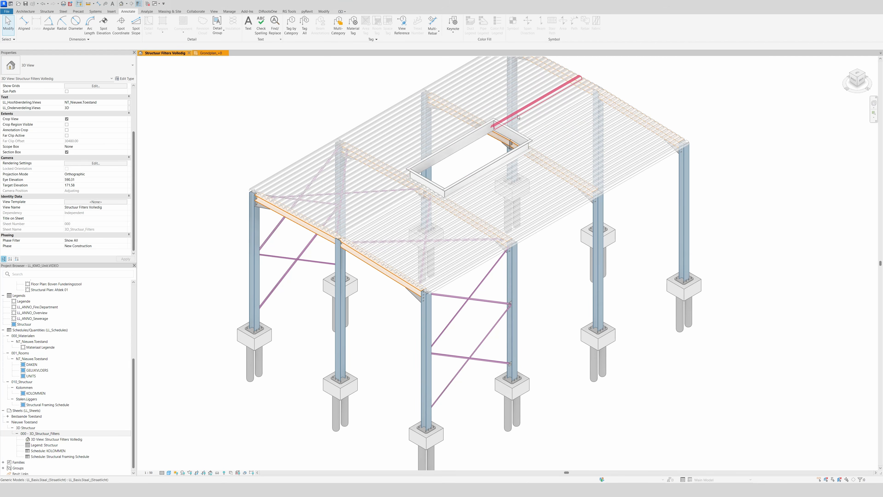
Override the LL_Straatlicht filter's projection surface pattern with a BE_Stijve_Isolatie_3 foreground pattern in the light grey-green custom color.
{"action": "key", "text": "v"}
{"action": "key", "text": "g"}
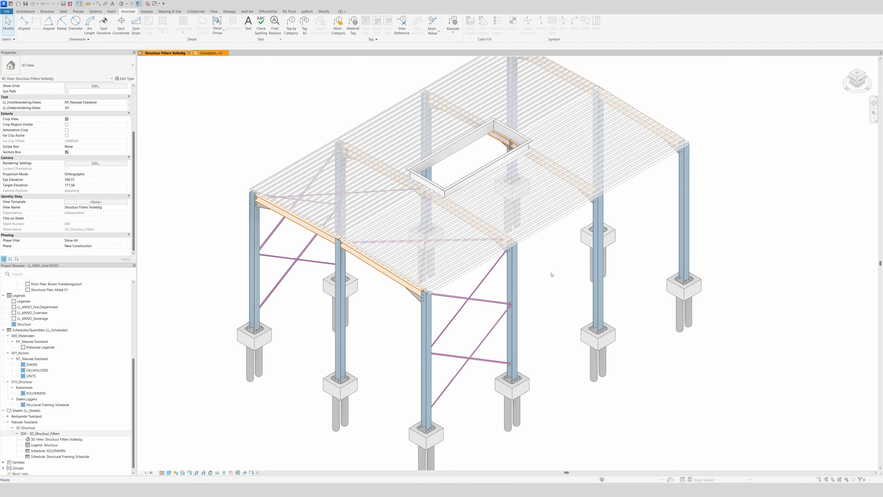
{"action": "left_click", "coordinate": [501, 236]}
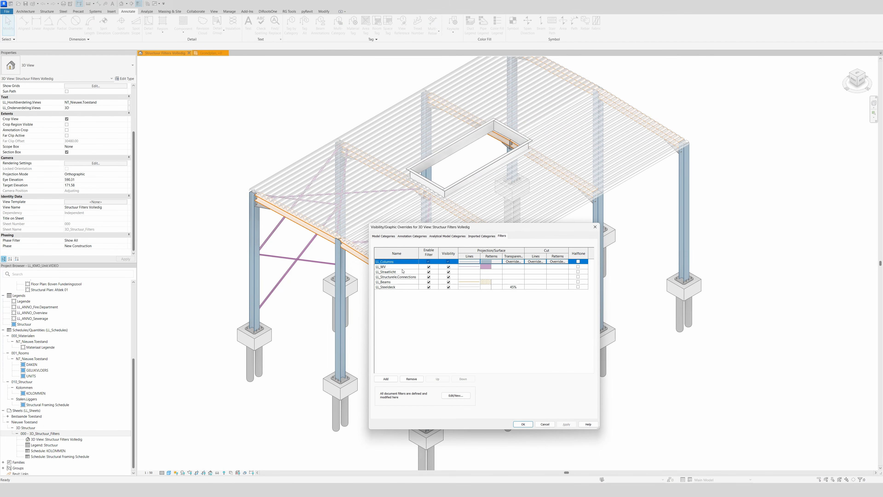
{"action": "left_click", "coordinate": [444, 272]}
{"action": "left_click", "coordinate": [491, 271]}
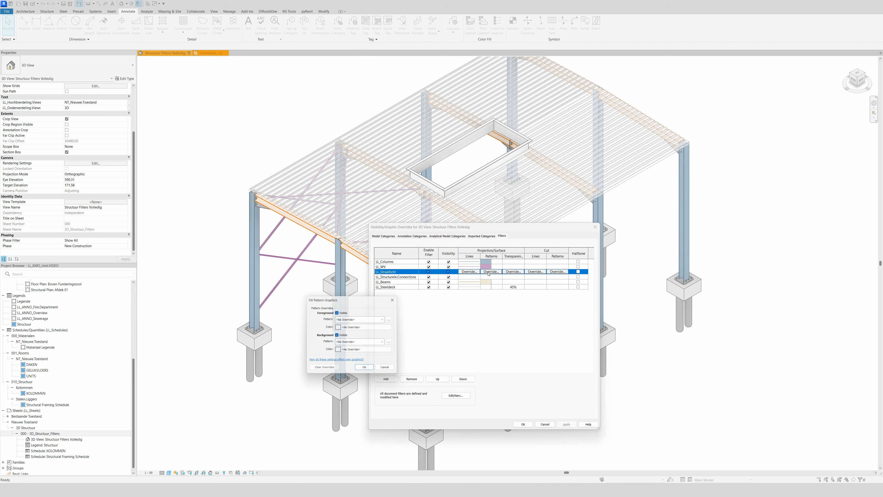
{"action": "left_click", "coordinate": [373, 328]}
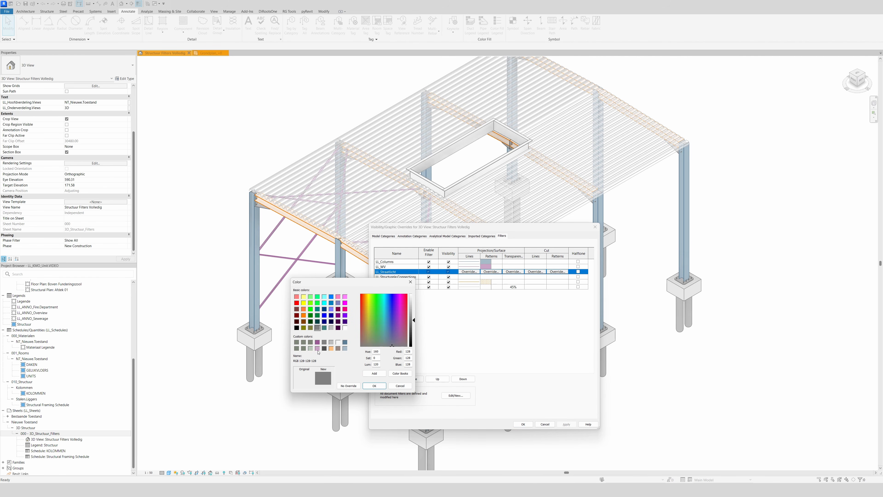
{"action": "left_click", "coordinate": [311, 348]}
{"action": "left_click", "coordinate": [374, 386]}
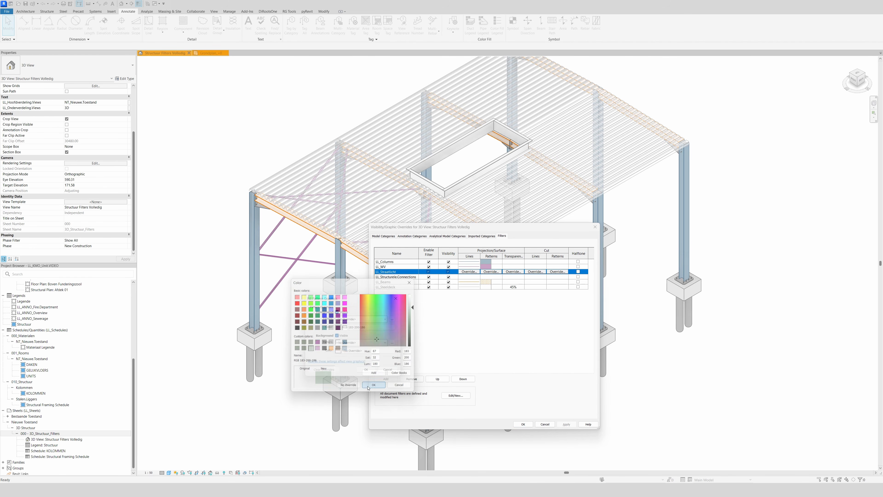
{"action": "left_click", "coordinate": [351, 319]}
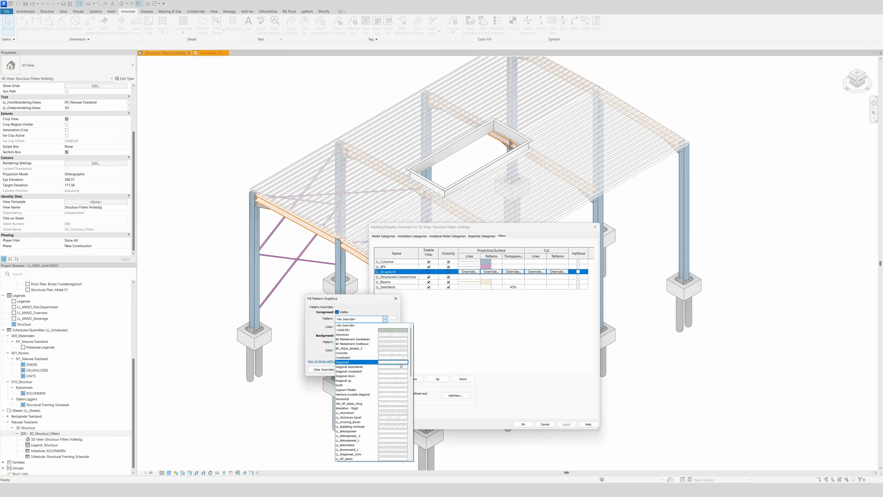
{"action": "scroll", "coordinate": [399, 367], "scroll_direction": "down", "scroll_amount": 7}
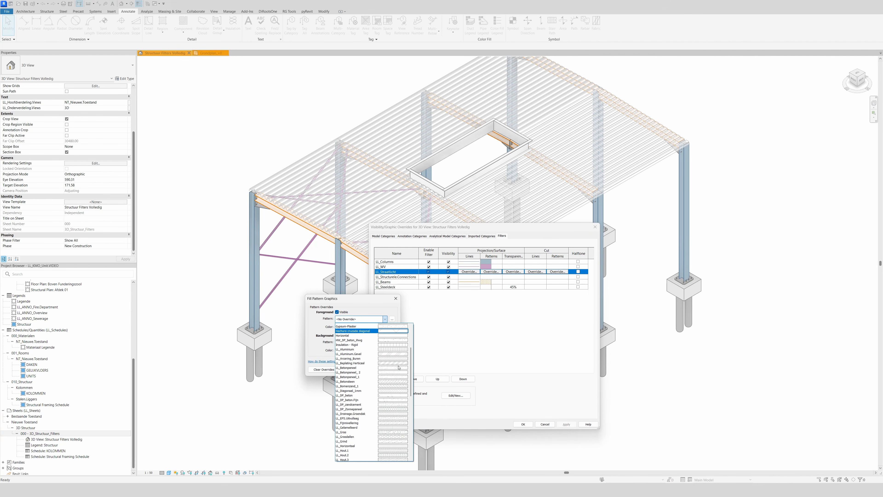
{"action": "scroll", "coordinate": [399, 368], "scroll_direction": "up", "scroll_amount": 6}
{"action": "scroll", "coordinate": [400, 368], "scroll_direction": "up", "scroll_amount": 3}
{"action": "left_click", "coordinate": [392, 349]}
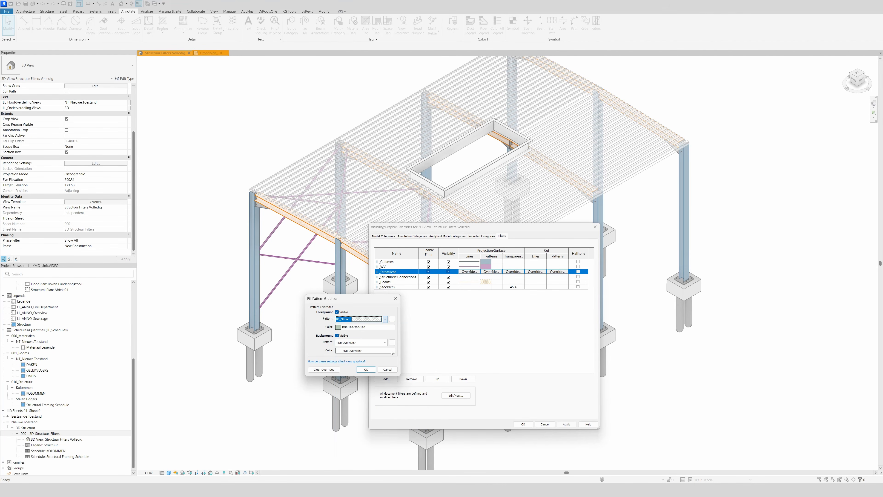
{"action": "left_click", "coordinate": [364, 368]}
Override the LL_Straatlicht filter's projection lines with grey-green RGB 126-135-126 and line weight 5.
{"action": "left_click", "coordinate": [468, 272]}
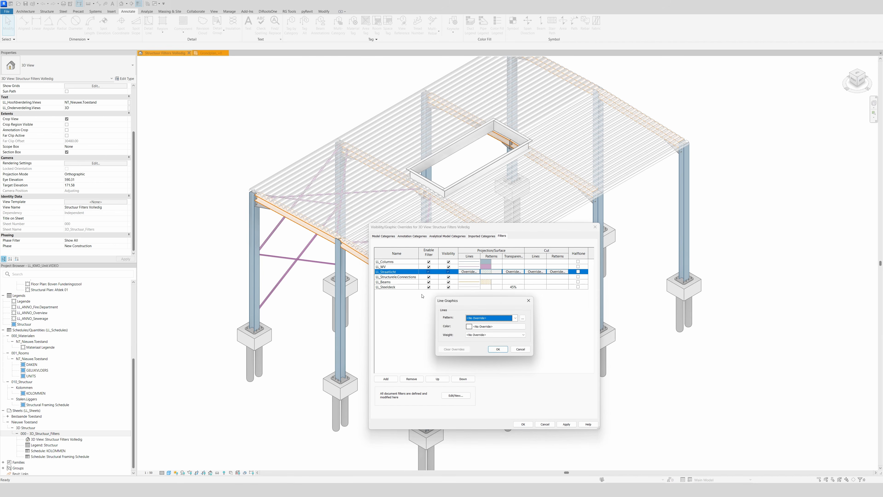
{"action": "left_click", "coordinate": [475, 328]}
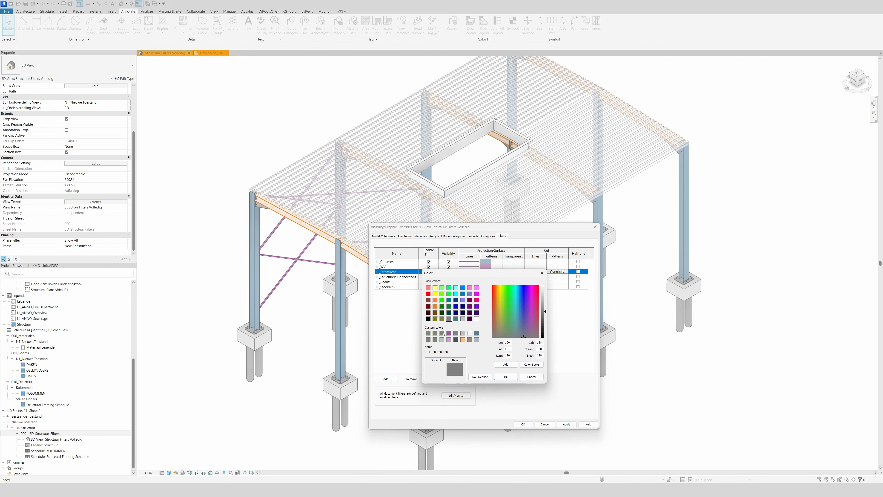
{"action": "left_click", "coordinate": [505, 377]}
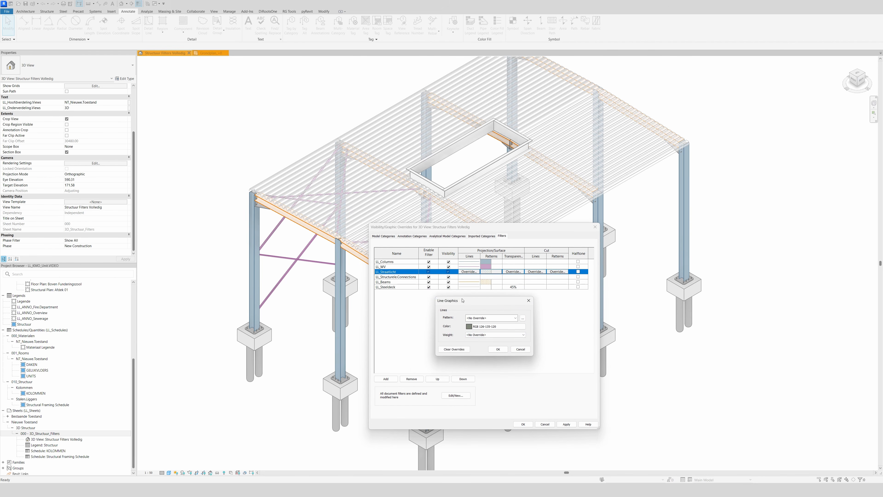
{"action": "left_click", "coordinate": [496, 334]}
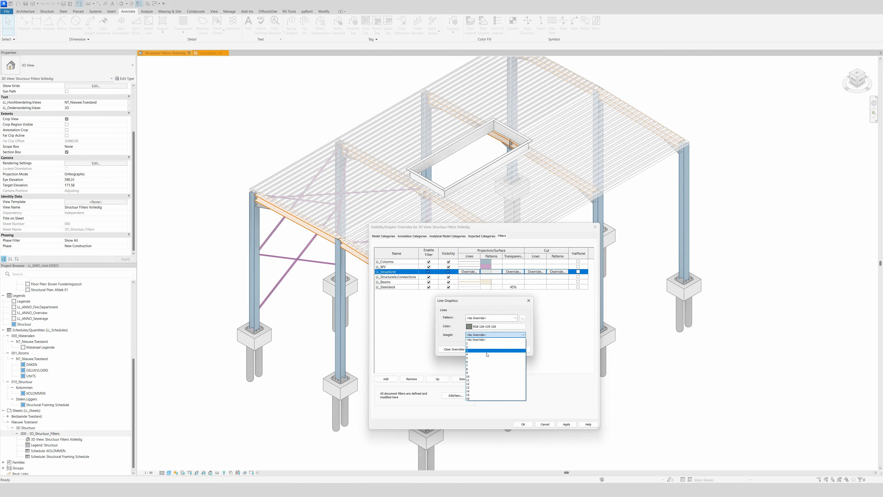
{"action": "left_click", "coordinate": [480, 358]}
{"action": "left_click", "coordinate": [495, 349]}
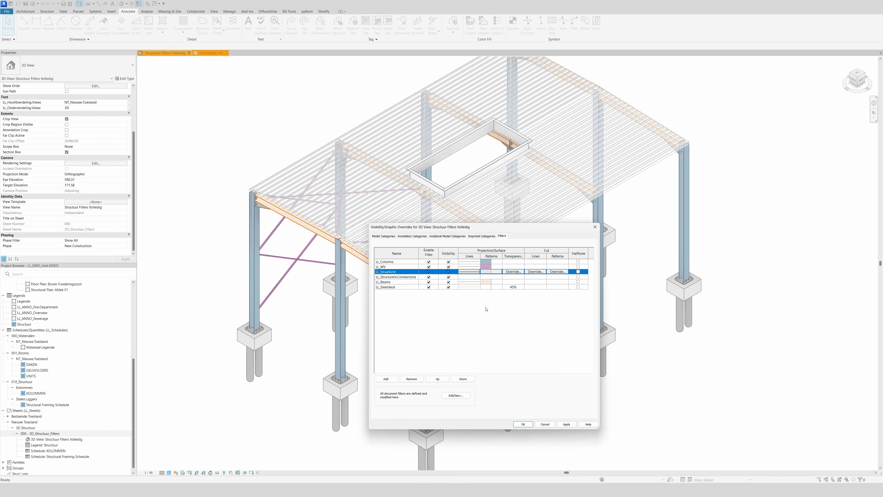
Override the LL_Structurele.Connections filter's projection surface foreground with a solid fill in dark grey RGB 80-80-80.
{"action": "left_click", "coordinate": [491, 277]}
{"action": "left_click", "coordinate": [491, 276]}
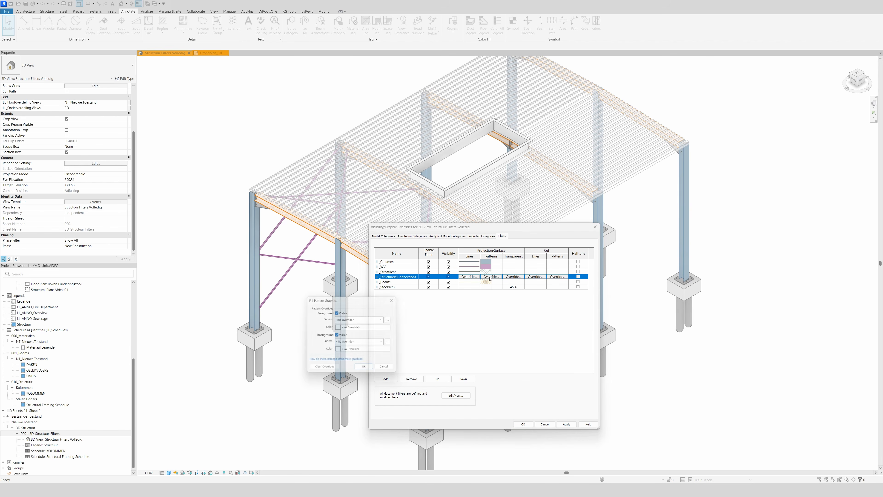
{"action": "left_click", "coordinate": [350, 328]}
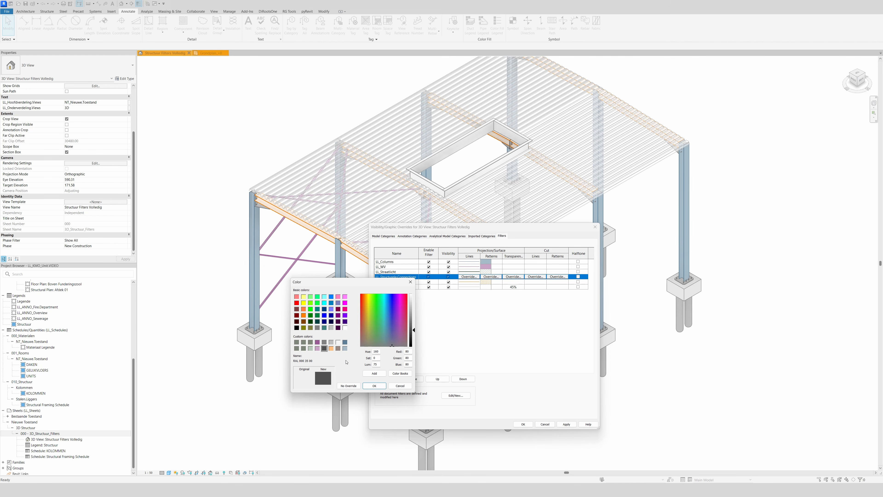
{"action": "left_click", "coordinate": [374, 385]}
{"action": "left_click", "coordinate": [359, 320]}
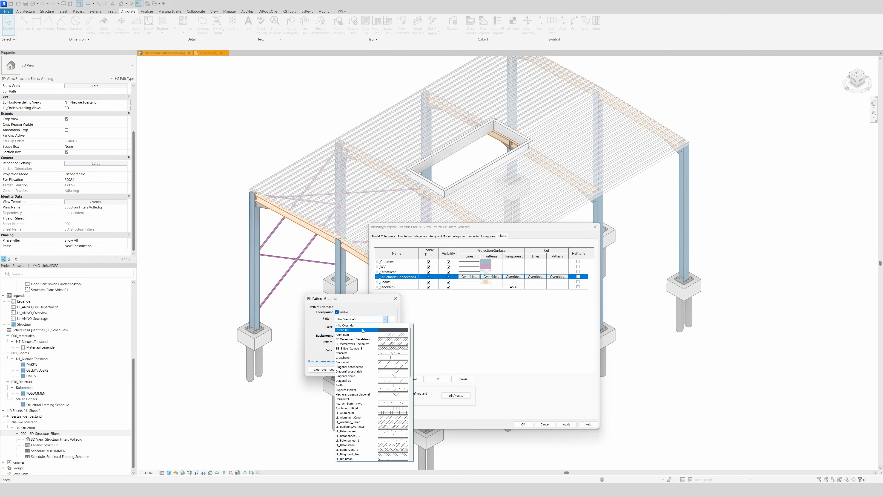
{"action": "left_click", "coordinate": [351, 329]}
{"action": "left_click", "coordinate": [366, 369]}
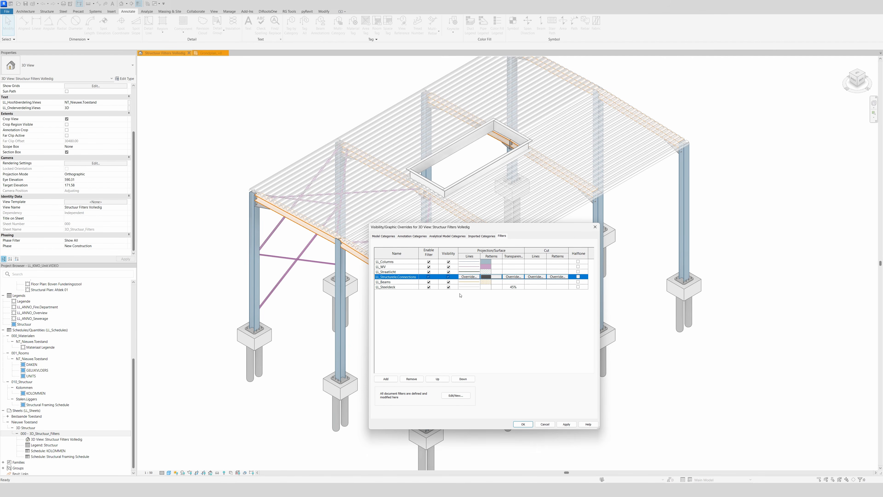
Override the LL_Structurele.Connections filter's projection line color with white and apply the filter overrides to the 3D view.
{"action": "left_click", "coordinate": [469, 277]}
{"action": "left_click", "coordinate": [476, 327]}
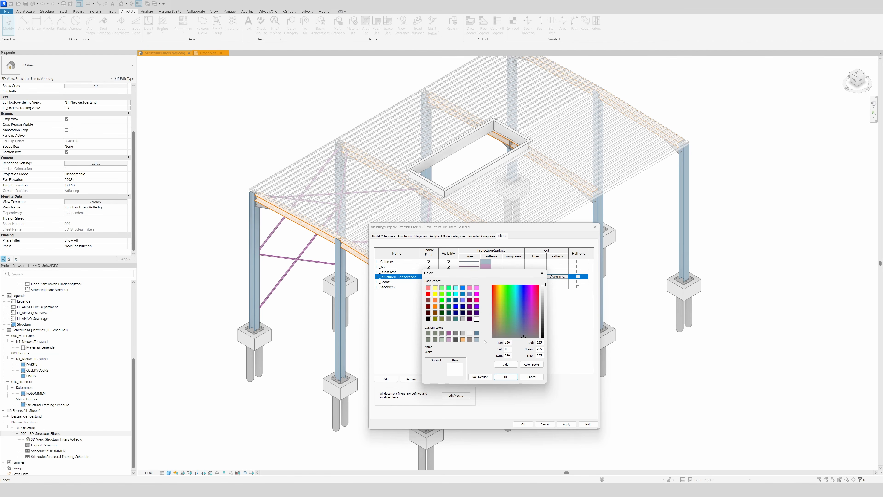
{"action": "left_click", "coordinate": [506, 376]}
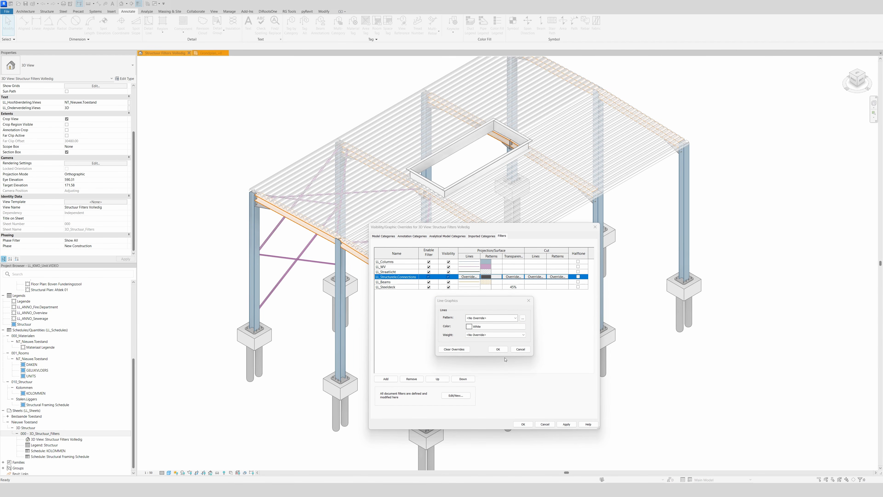
{"action": "left_click", "coordinate": [498, 350]}
{"action": "left_click", "coordinate": [523, 424]}
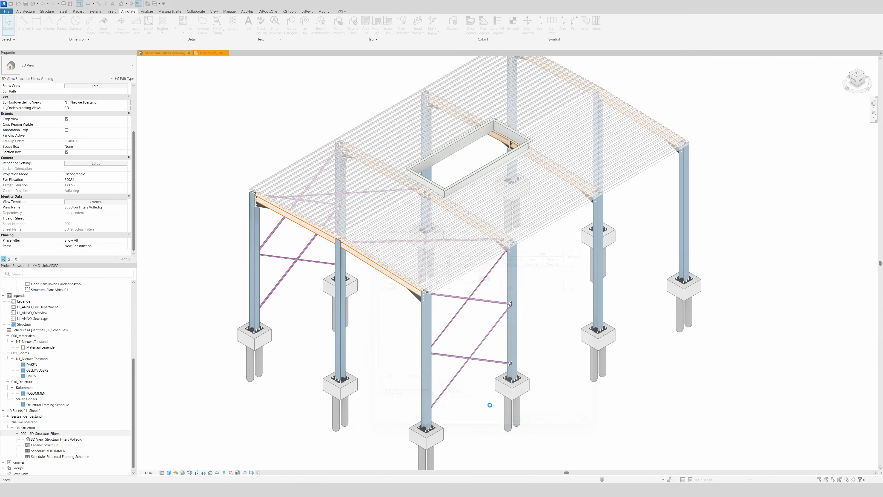
Examine the filter colors in the 3D view, and open sheet 000 - 3D_Structuur_Filters to compare the model with its color legend.
{"action": "left_click", "coordinate": [471, 268]}
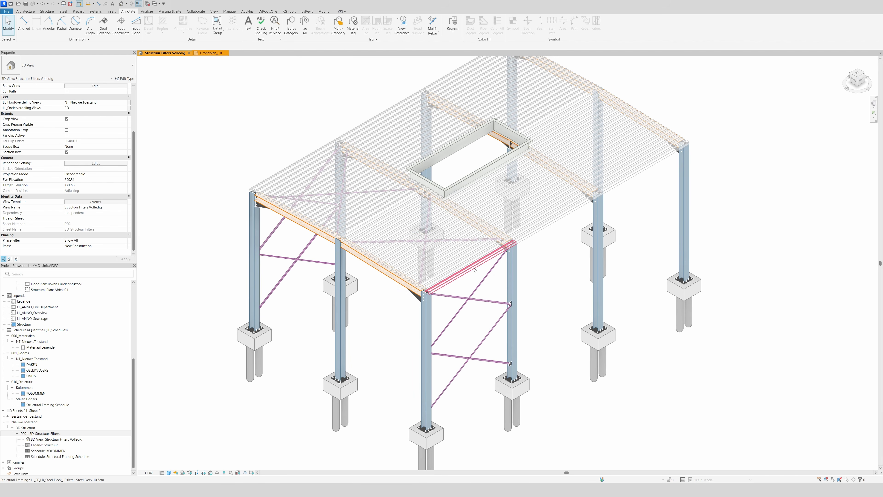
{"action": "scroll", "coordinate": [484, 183], "scroll_direction": "up", "scroll_amount": 3}
{"action": "scroll", "coordinate": [486, 188], "scroll_direction": "down", "scroll_amount": 4}
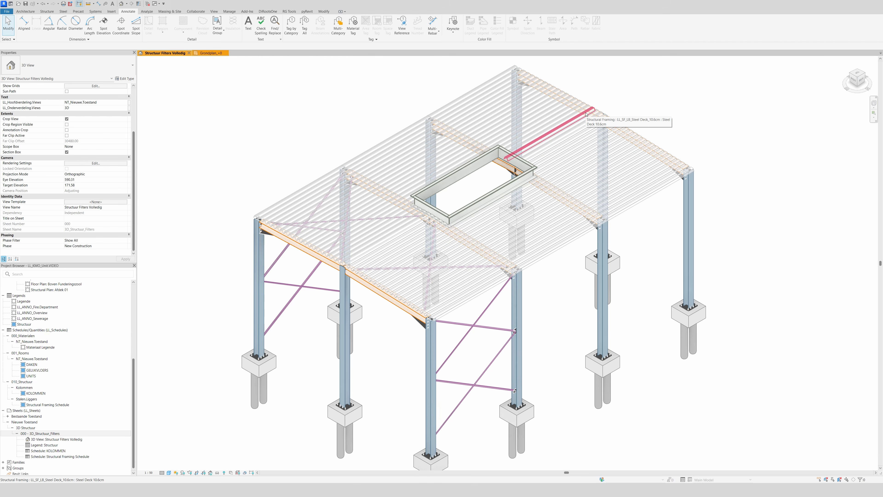
{"action": "scroll", "coordinate": [345, 153], "scroll_direction": "down", "scroll_amount": 1}
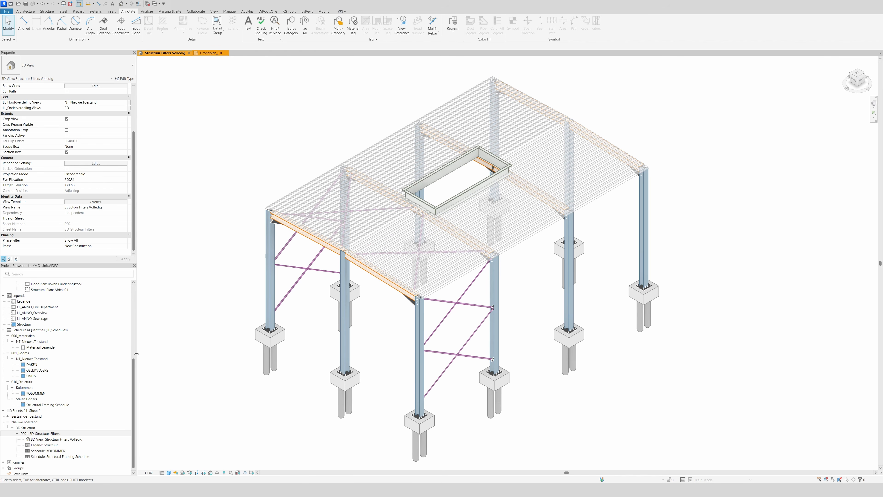
{"action": "double_click", "coordinate": [40, 433]}
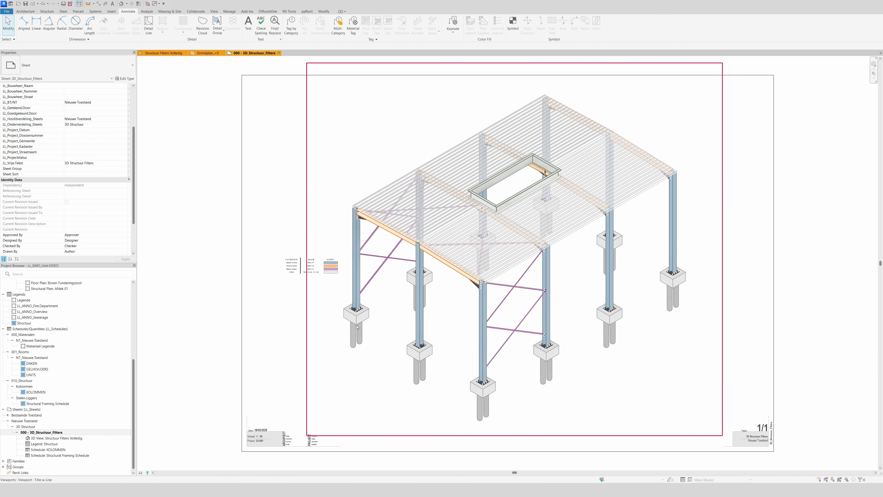
{"action": "scroll", "coordinate": [388, 300], "scroll_direction": "up", "scroll_amount": 3}
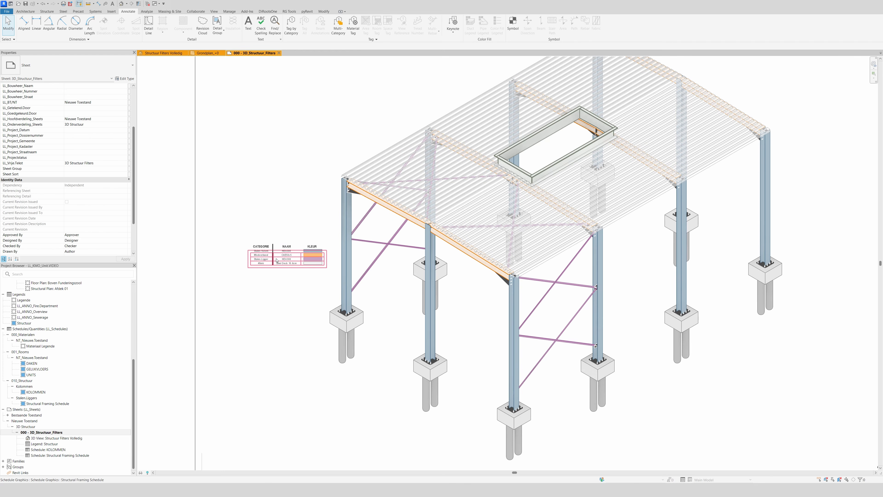
{"action": "scroll", "coordinate": [247, 184], "scroll_direction": "up", "scroll_amount": 2}
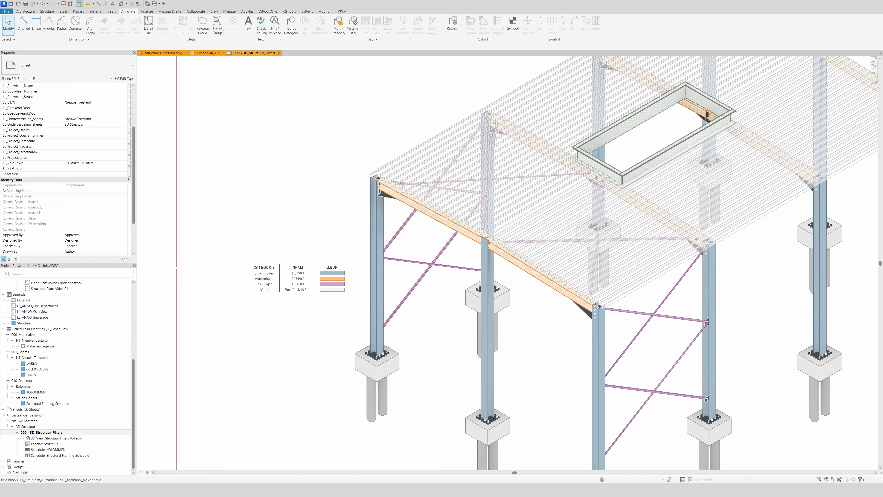
{"action": "scroll", "coordinate": [176, 266], "scroll_direction": "down", "scroll_amount": 2}
{"action": "scroll", "coordinate": [306, 190], "scroll_direction": "up", "scroll_amount": 1}
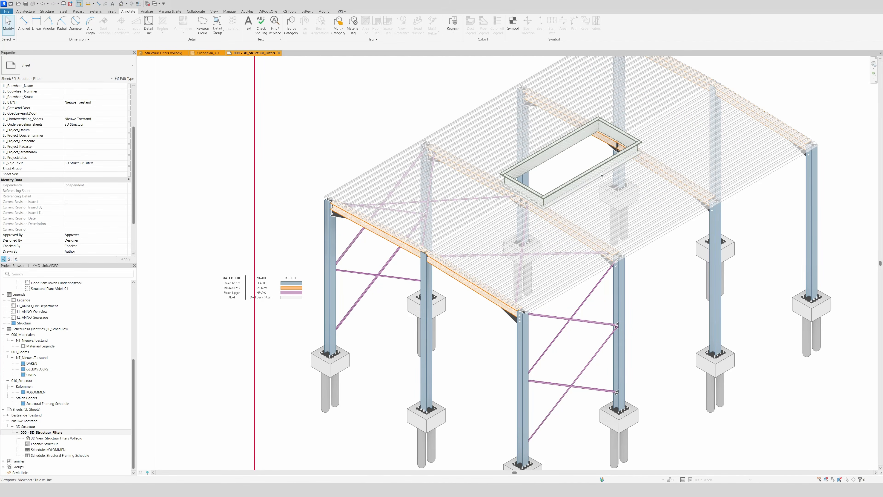
{"action": "scroll", "coordinate": [361, 227], "scroll_direction": "down", "scroll_amount": 1}
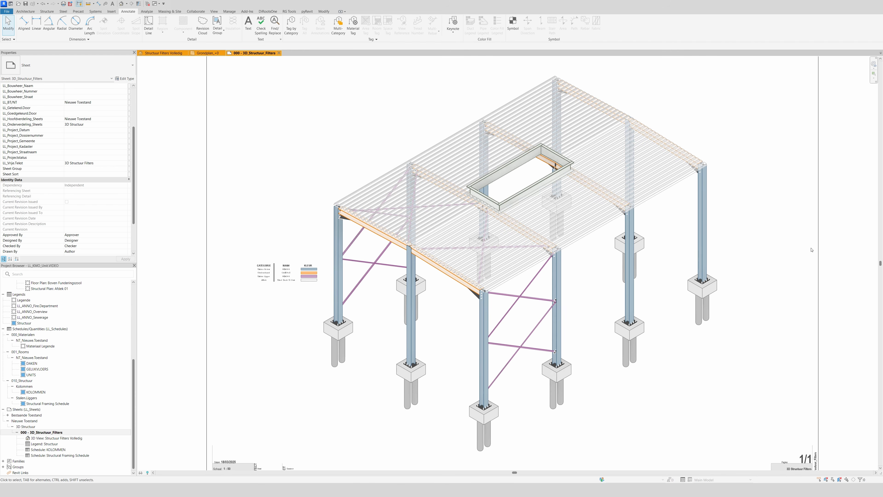
{"action": "scroll", "coordinate": [811, 249], "scroll_direction": "up", "scroll_amount": 1}
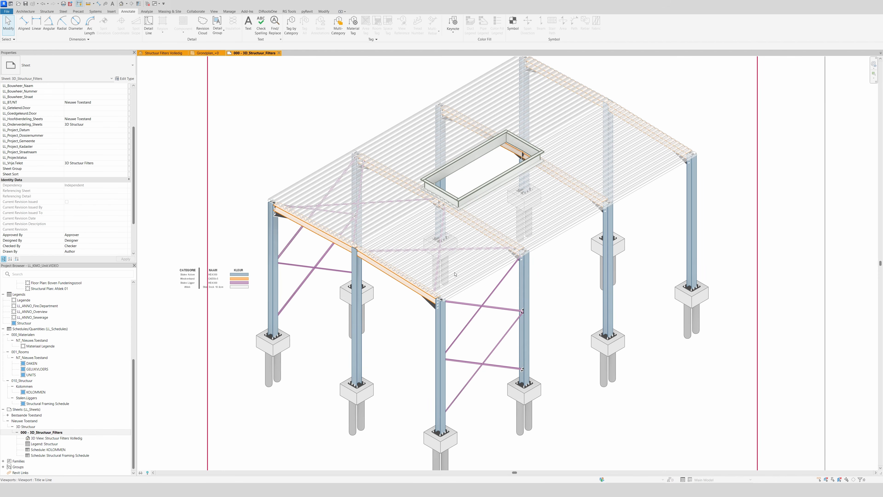
{"action": "scroll", "coordinate": [316, 291], "scroll_direction": "up", "scroll_amount": 1}
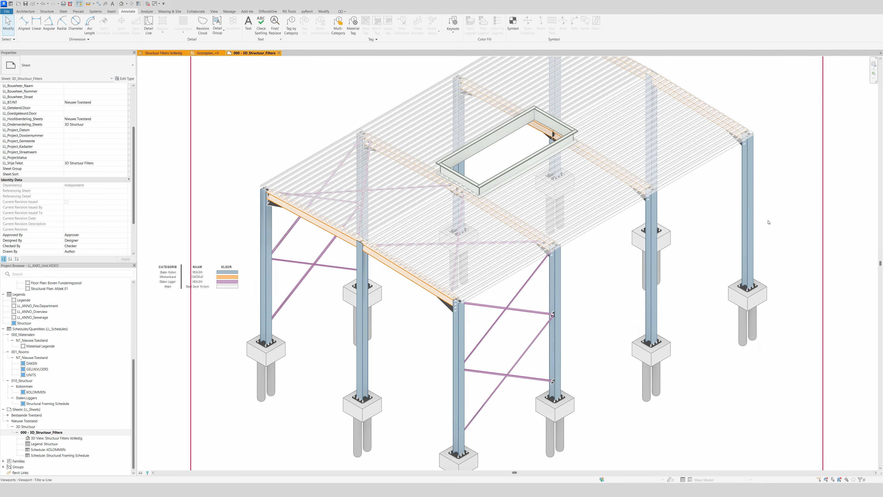